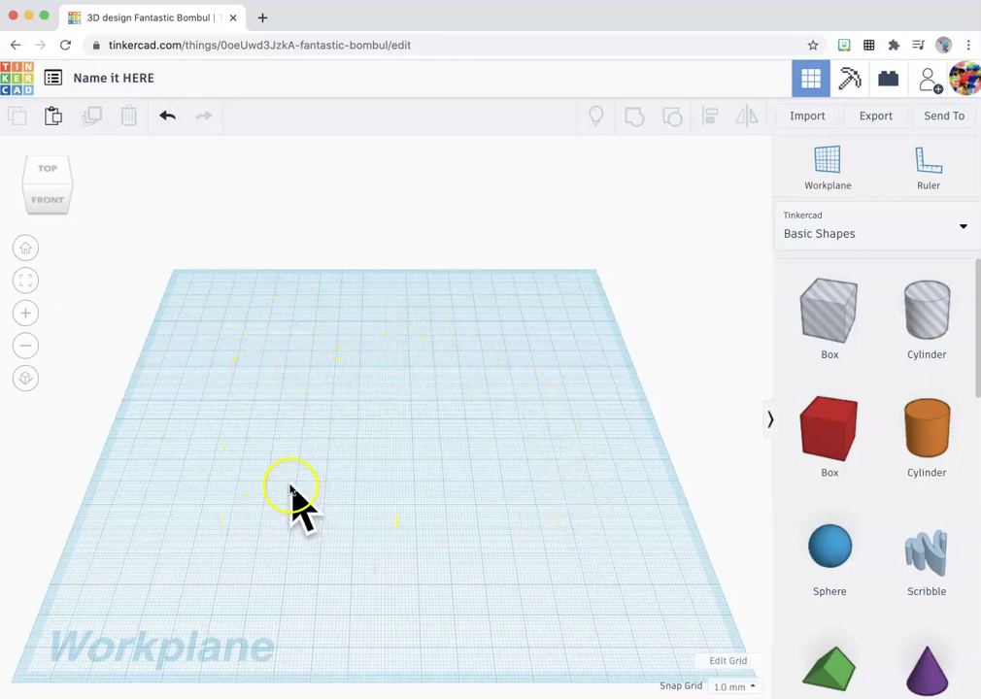
# Change the design title to 'Navigation Basics' and confirm it by clicking the canvas
pyautogui.click(129, 78)
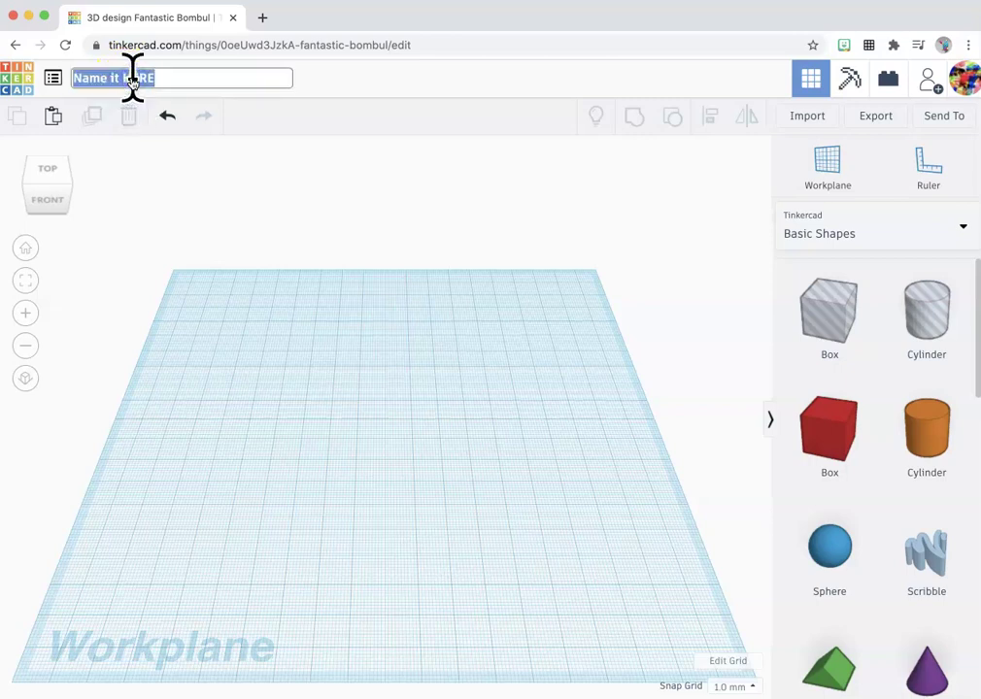
pyautogui.write('Na')
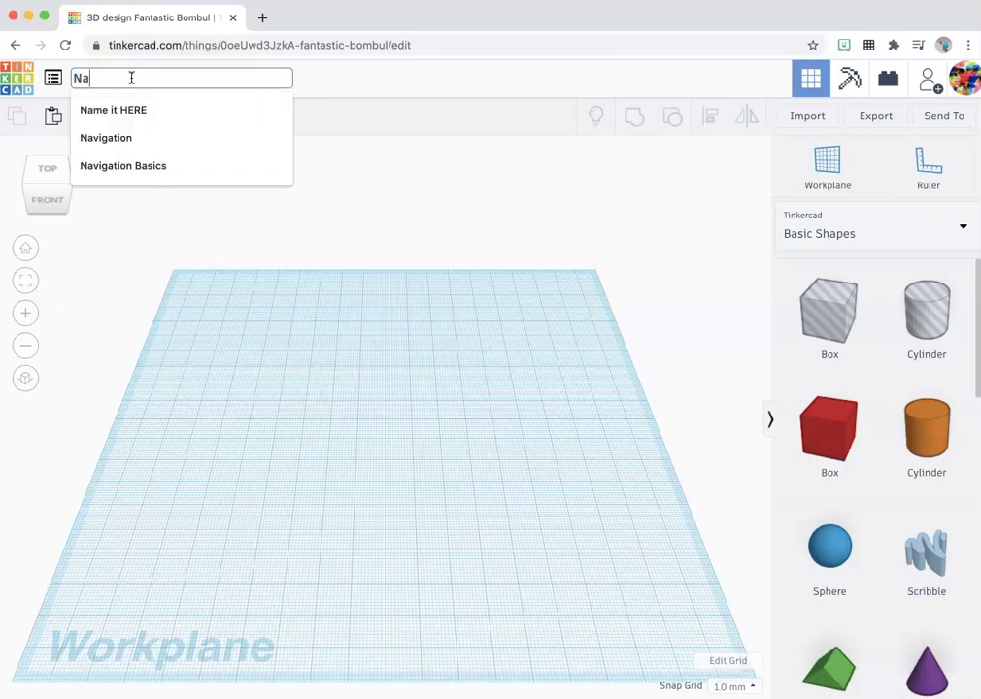
pyautogui.write('g')
pyautogui.press('BackSpace')
pyautogui.write('vi')
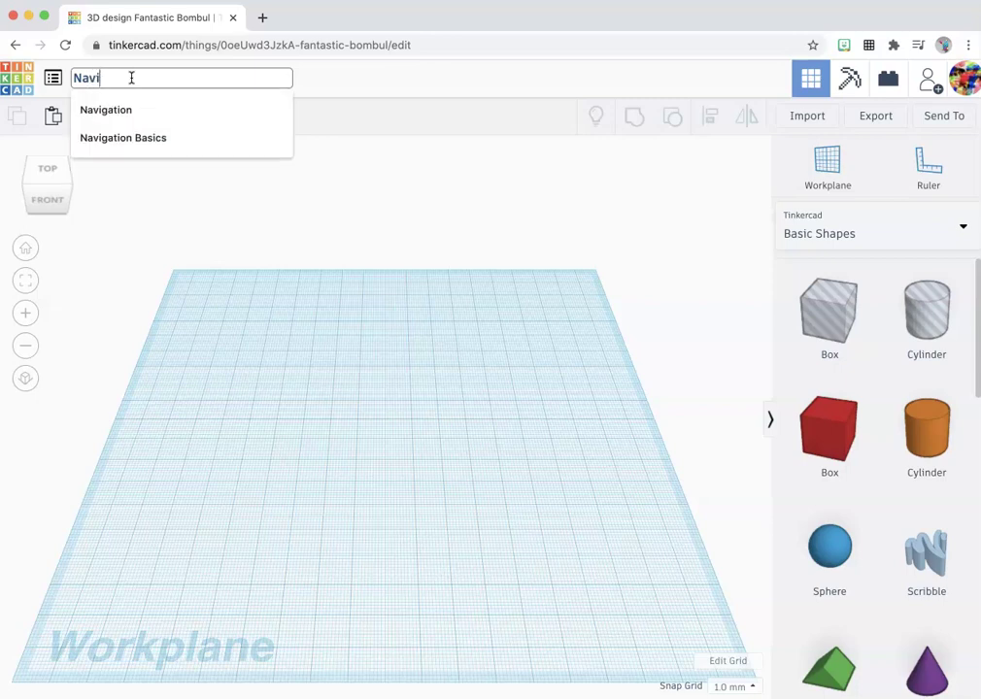
pyautogui.click(172, 138)
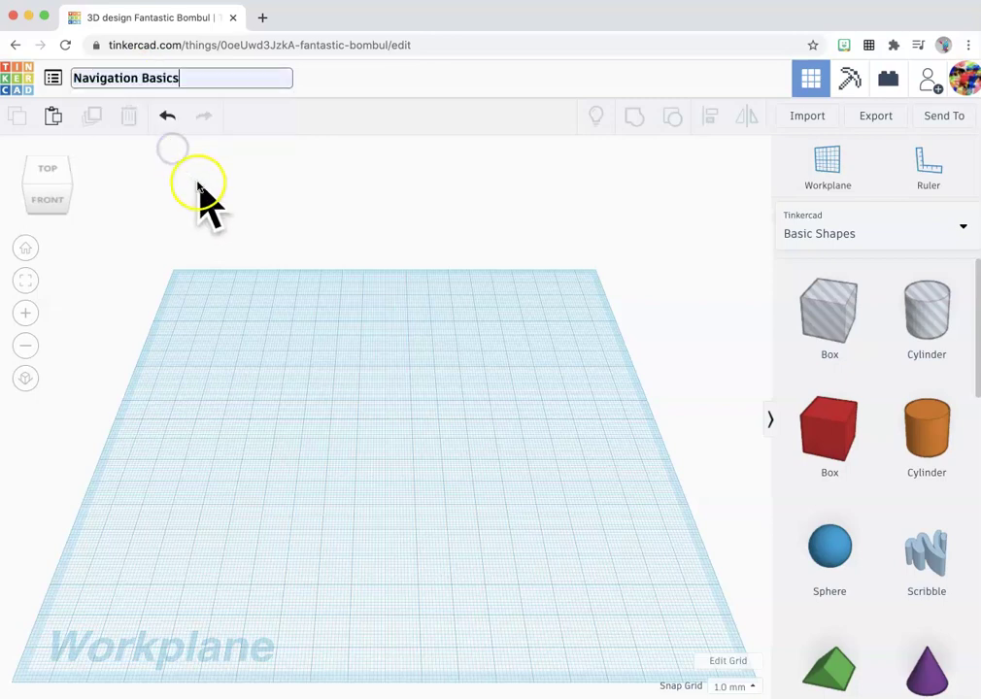
pyautogui.click(194, 184)
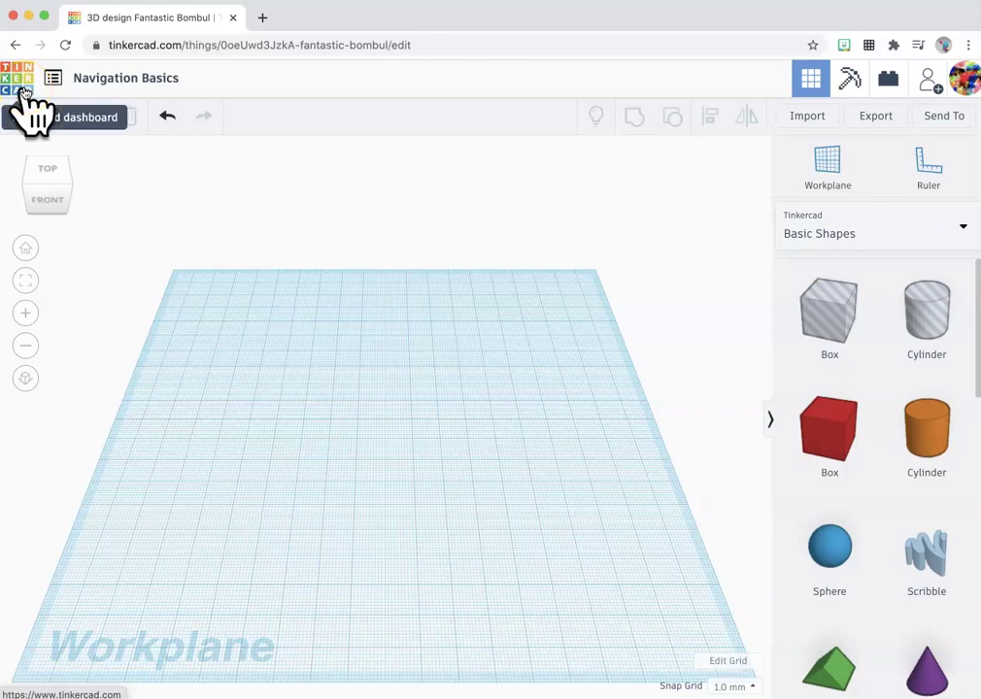
pyautogui.click(54, 87)
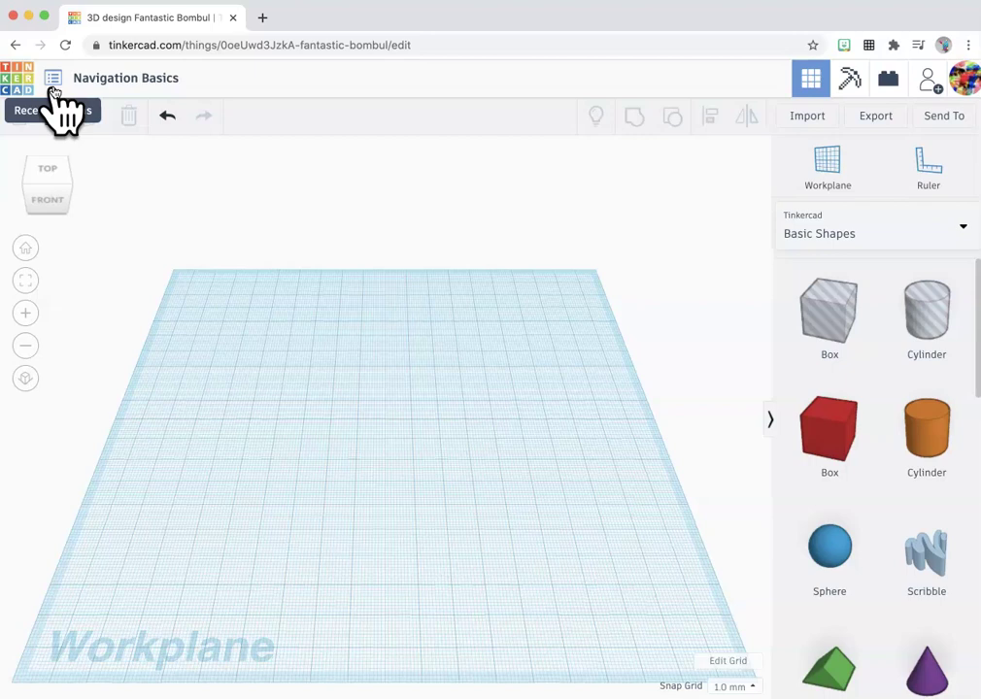
pyautogui.click(194, 347)
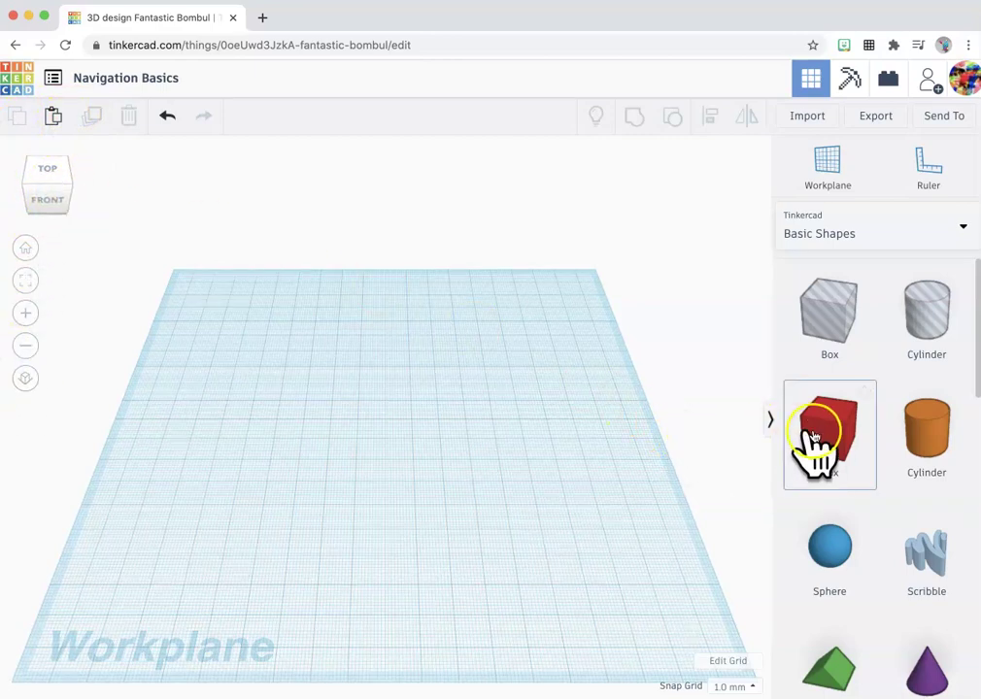
# Drop a red box onto the workplane, collapse the Shape panel, and orbit to a low side angle
pyautogui.moveTo(809, 428); pyautogui.dragTo(506, 469)
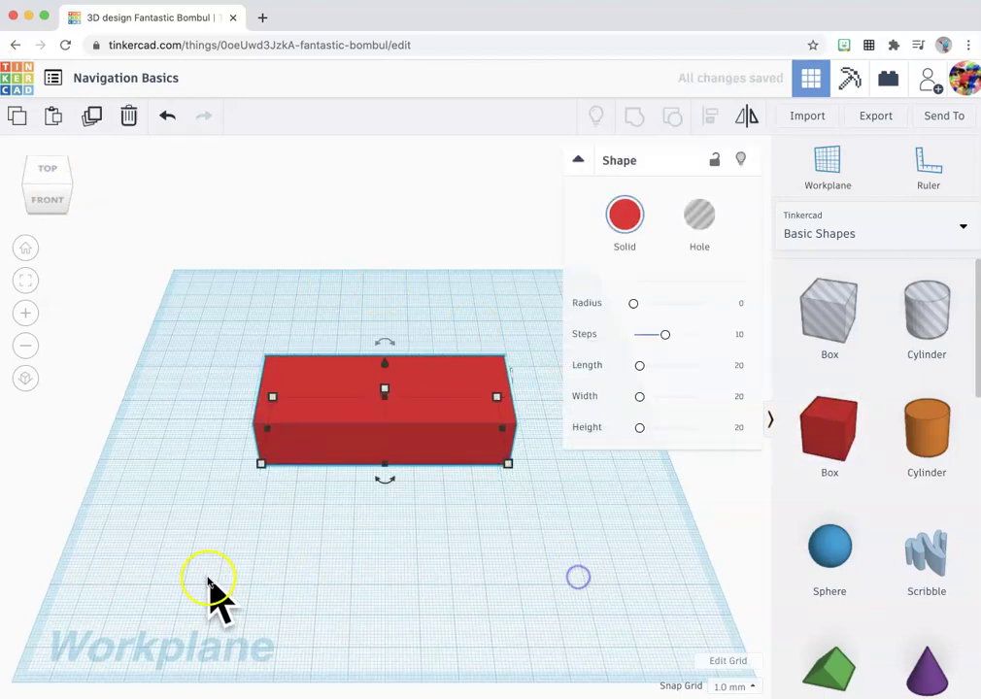
pyautogui.click(580, 160)
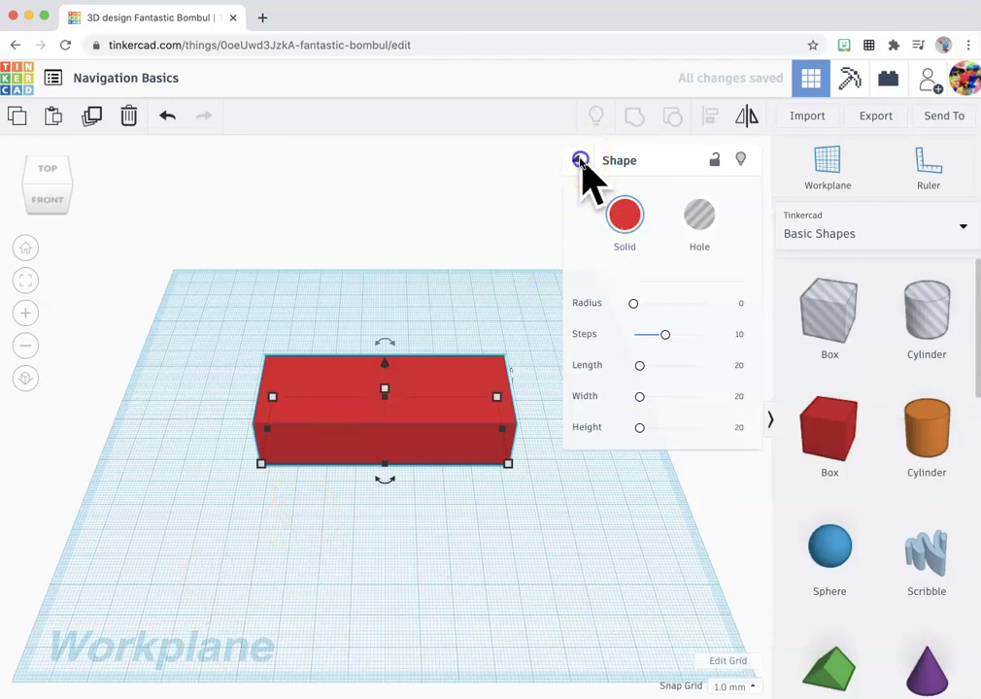
pyautogui.click(57, 181)
pyautogui.moveTo(56, 182)
pyautogui.mouseDown()
pyautogui.moveTo(39, 188)
pyautogui.moveTo(18, 177)
pyautogui.moveTo(31, 177)
pyautogui.moveTo(34, 156)
pyautogui.moveTo(38, 194)
pyautogui.moveTo(60, 175)
pyautogui.moveTo(55, 185)
pyautogui.mouseUp()
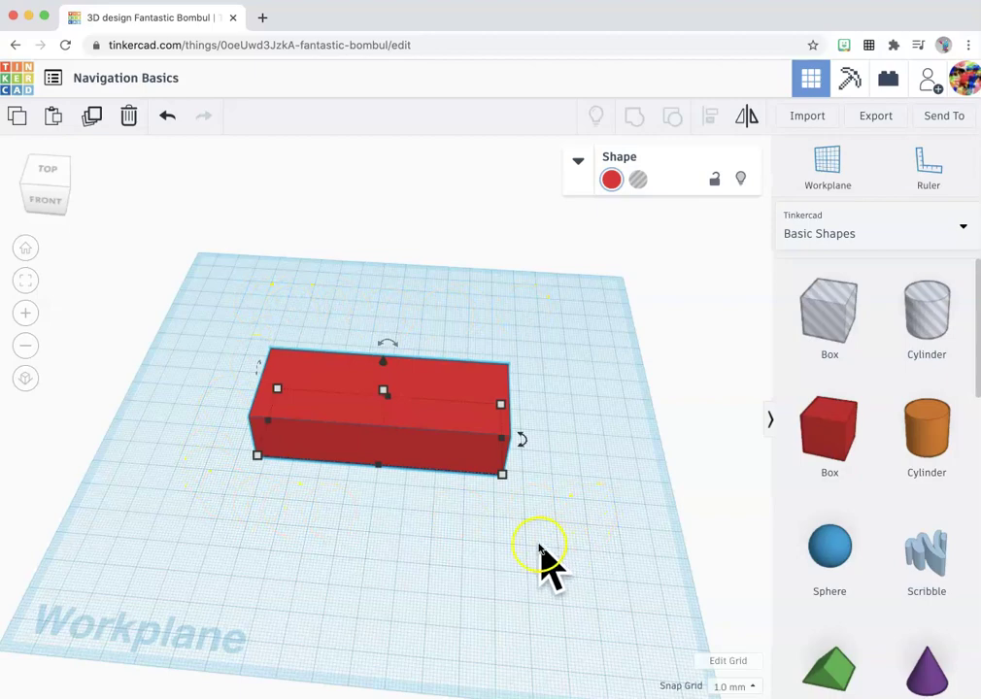
# Deselect the red box, orbit slightly around it, and zoom in and back out
pyautogui.click(306, 550)
pyautogui.moveTo(307, 550)
pyautogui.mouseDown(button='right')
pyautogui.moveTo(267, 548)
pyautogui.moveTo(377, 548)
pyautogui.moveTo(216, 547)
pyautogui.moveTo(168, 501)
pyautogui.moveTo(120, 482)
pyautogui.mouseUp(button='right')
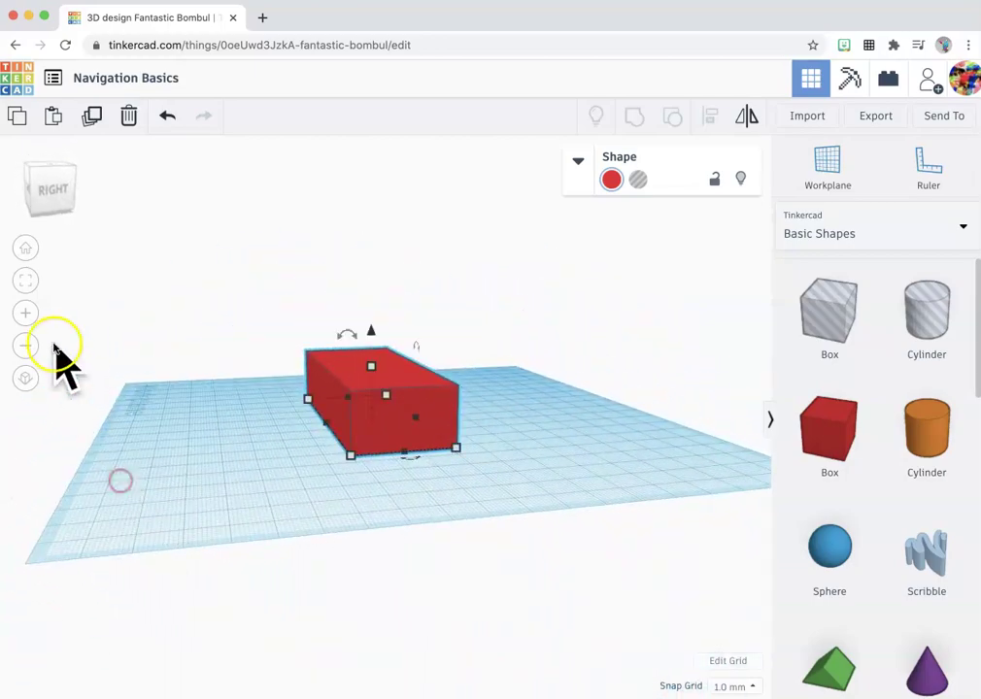
pyautogui.scroll(10, 442, 412)
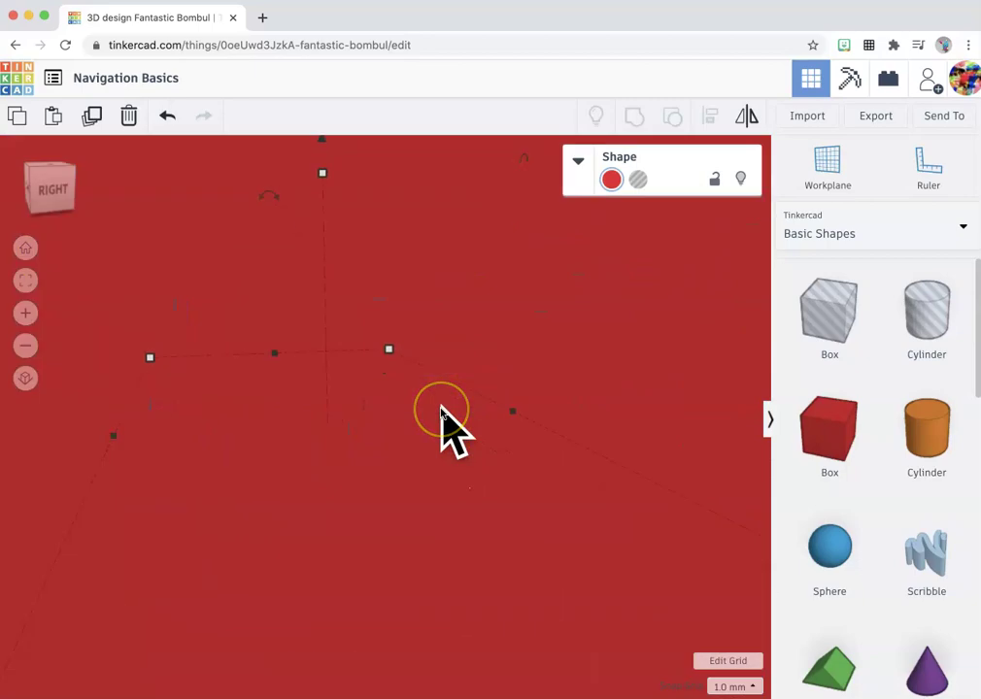
pyautogui.scroll(-5, 442, 412)
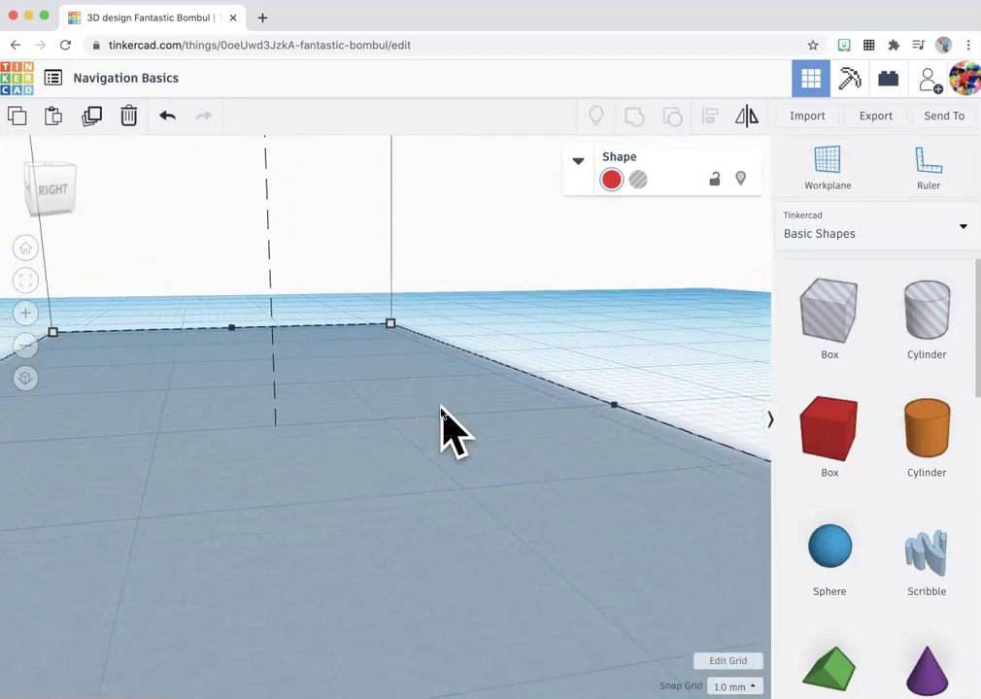
# Orbit around to face the red box's front, then return to the home view
pyautogui.click(437, 413)
pyautogui.moveTo(437, 413)
pyautogui.mouseDown(button='right')
pyautogui.moveTo(241, 485)
pyautogui.moveTo(251, 547)
pyautogui.moveTo(225, 428)
pyautogui.moveTo(269, 565)
pyautogui.moveTo(383, 483)
pyautogui.moveTo(387, 494)
pyautogui.mouseUp(button='right')
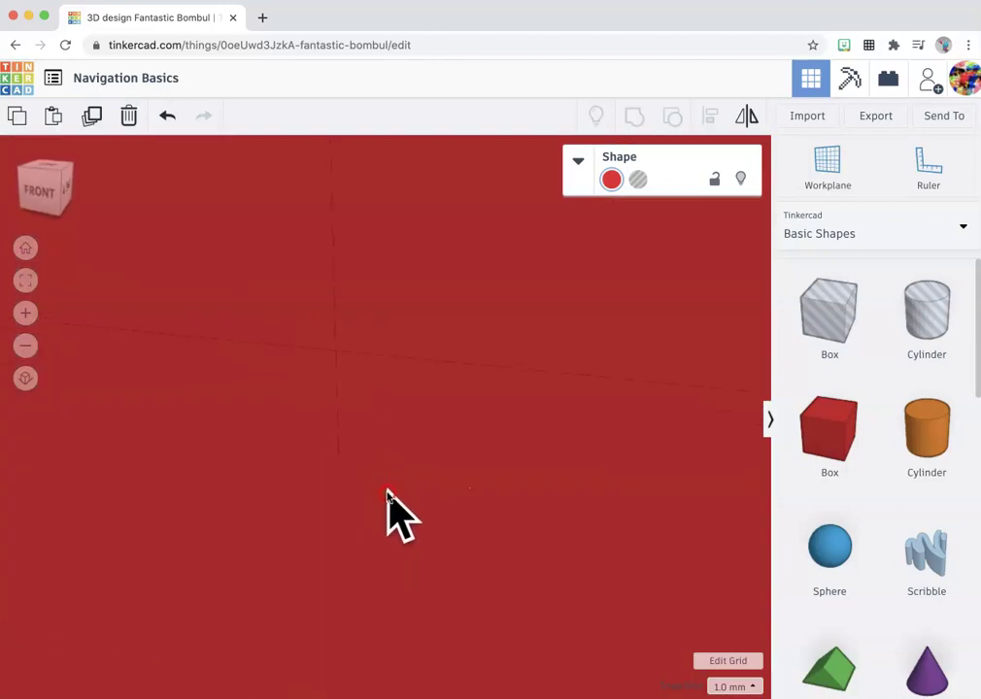
pyautogui.click(172, 333)
pyautogui.click(25, 249)
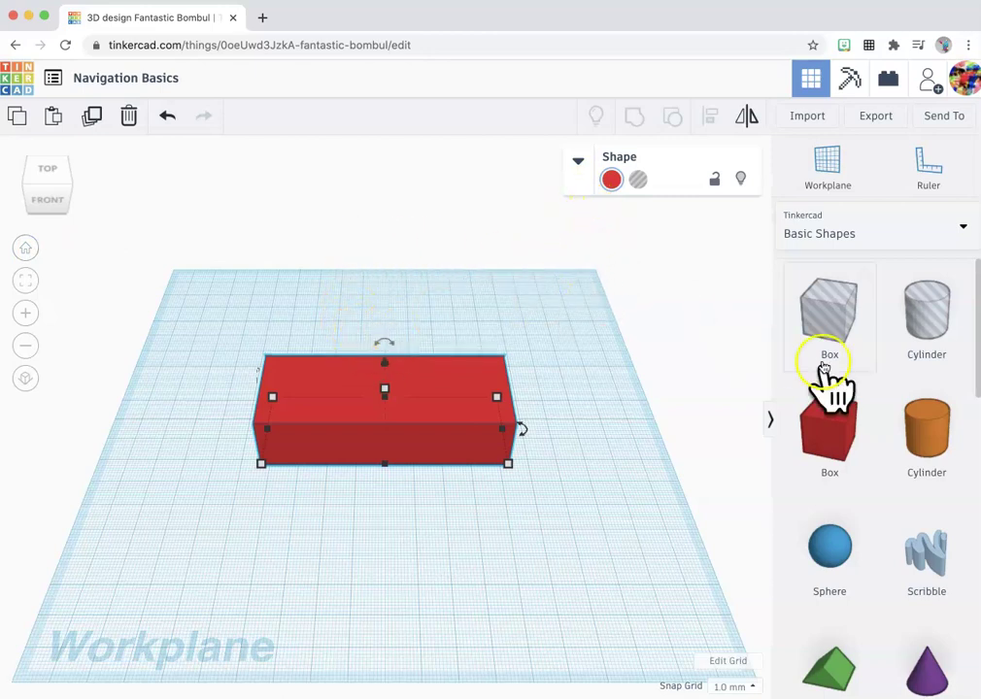
# Add a sphere, a green roof atop the red box and an orange cylinder, then fit the view to the roof
pyautogui.moveTo(835, 555); pyautogui.dragTo(530, 554)
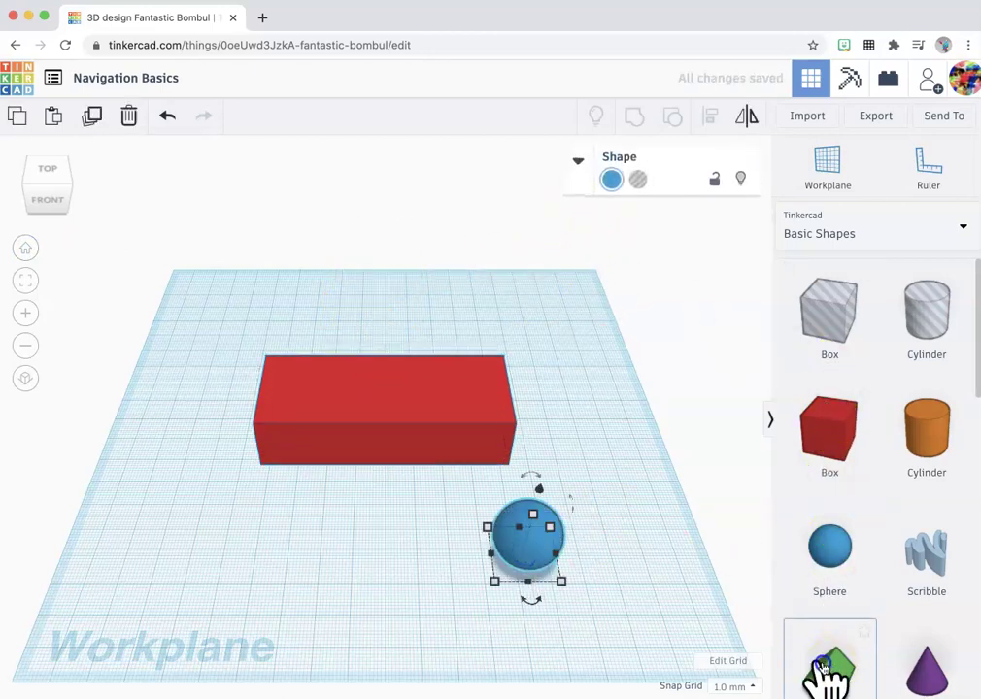
pyautogui.moveTo(821, 669); pyautogui.dragTo(387, 344)
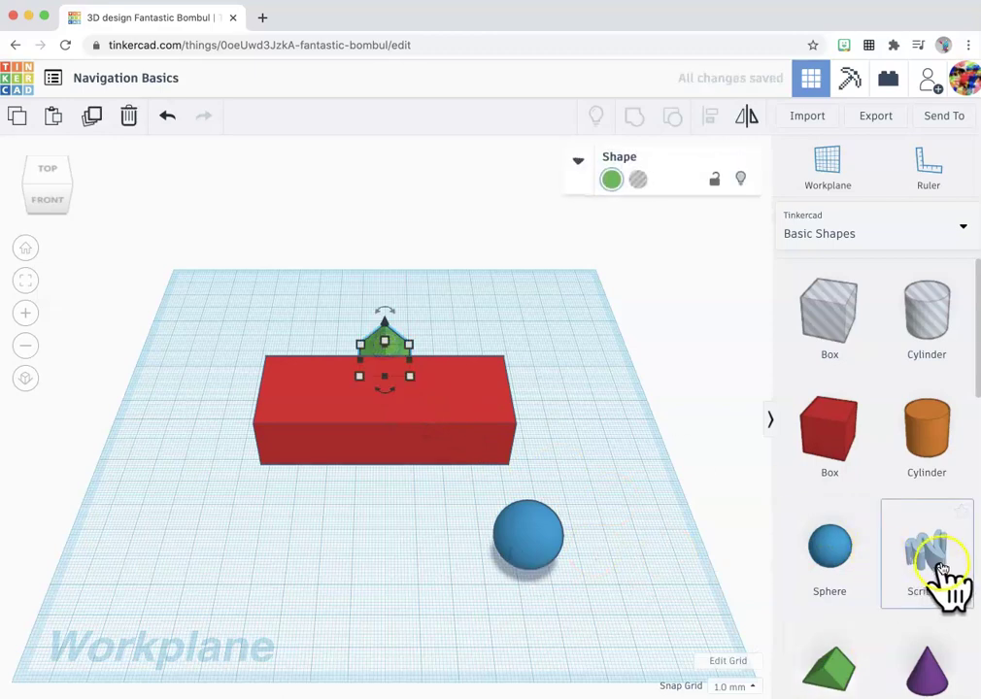
pyautogui.moveTo(930, 459); pyautogui.dragTo(259, 527)
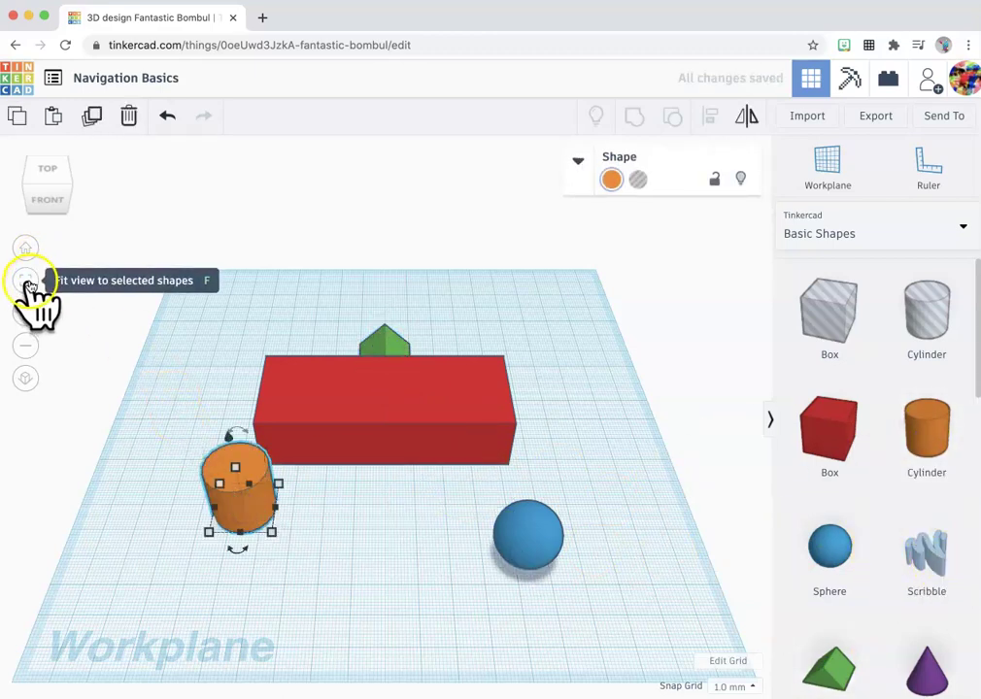
pyautogui.click(374, 342)
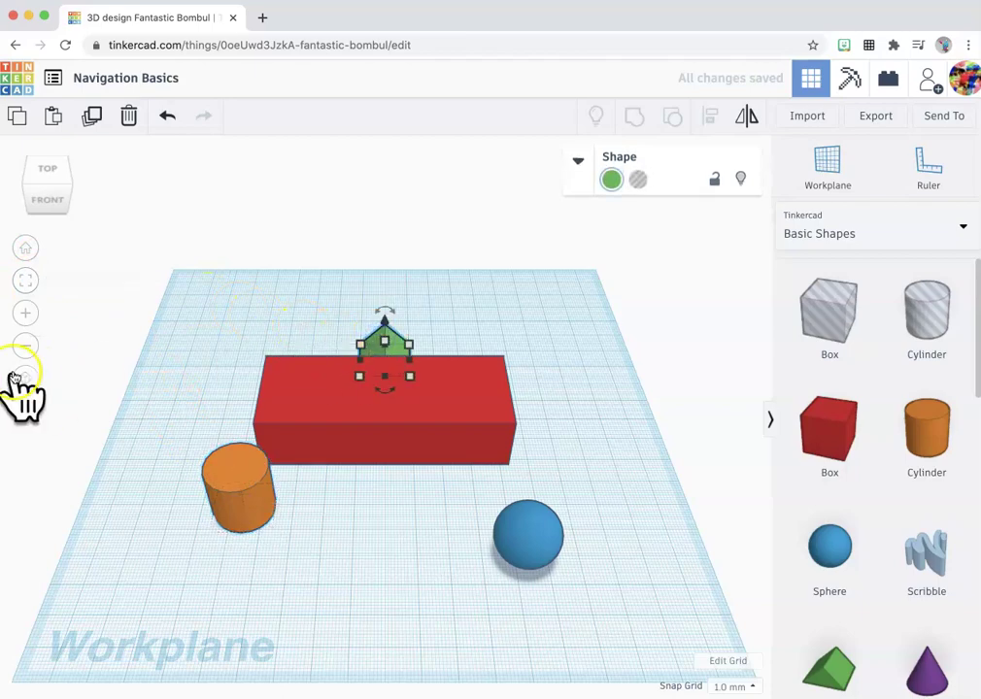
pyautogui.click(26, 282)
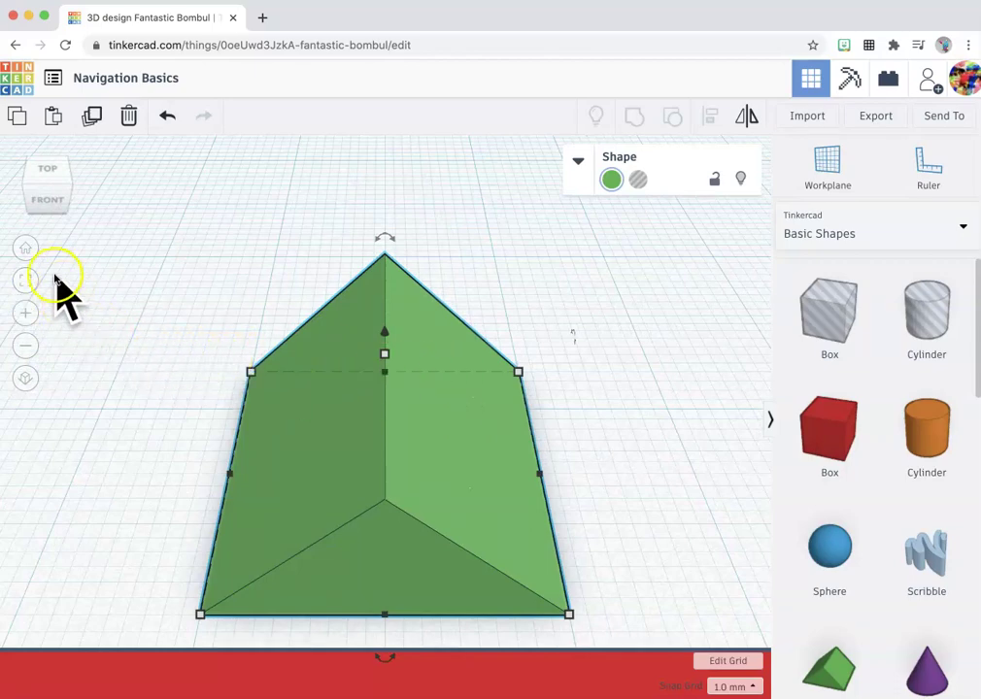
# Return to the home view and marquee-select the red box and green roof together
pyautogui.click(19, 250)
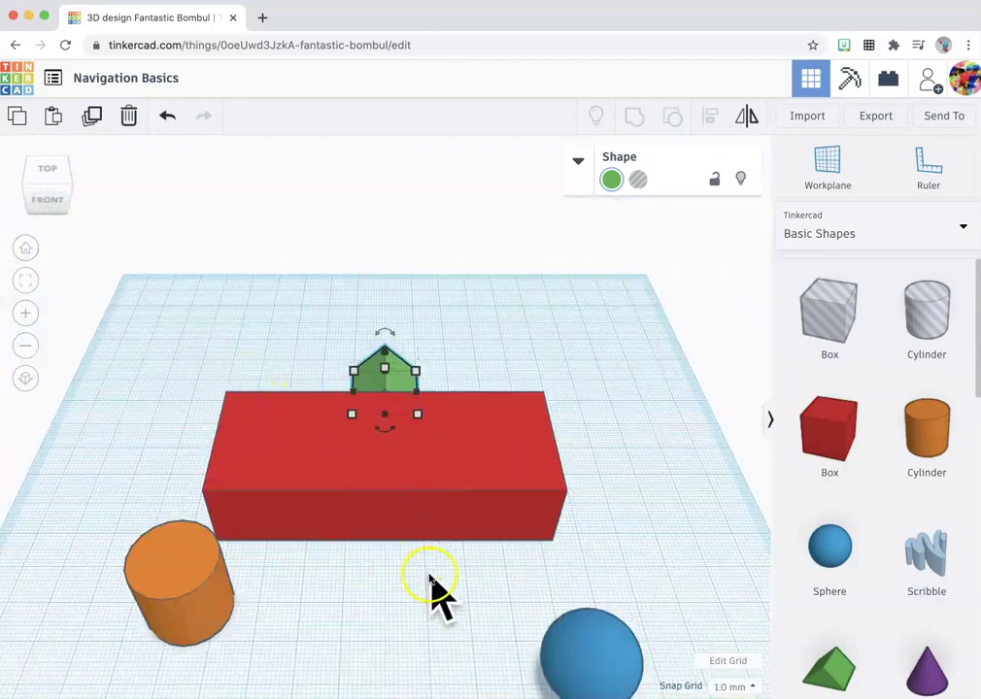
pyautogui.click(453, 576)
pyautogui.moveTo(453, 577); pyautogui.dragTo(368, 369)
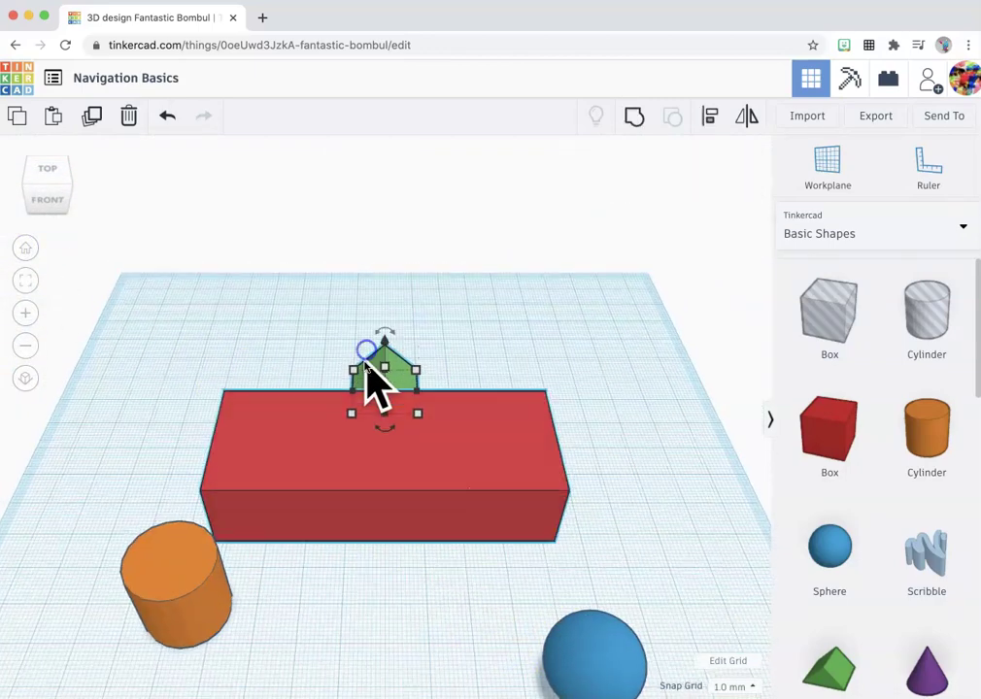
pyautogui.moveTo(368, 369); pyautogui.dragTo(298, 560, button='right')
# Zoom in and out, fit the view to the selected box and roof, then deselect them
pyautogui.scroll(10, 298, 583)
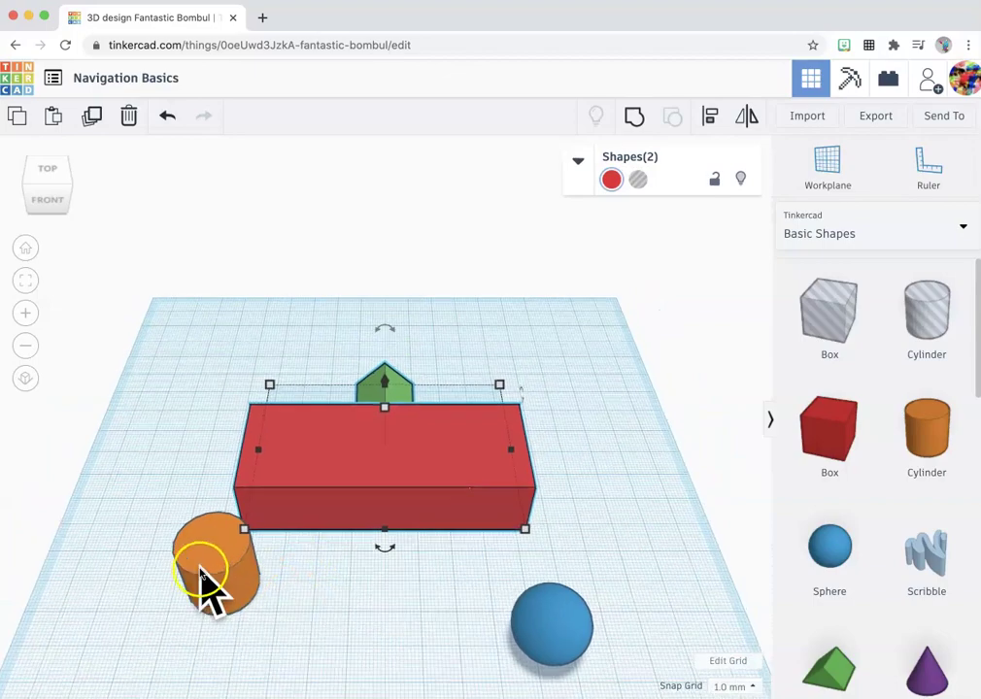
pyautogui.scroll(-10, 200, 660)
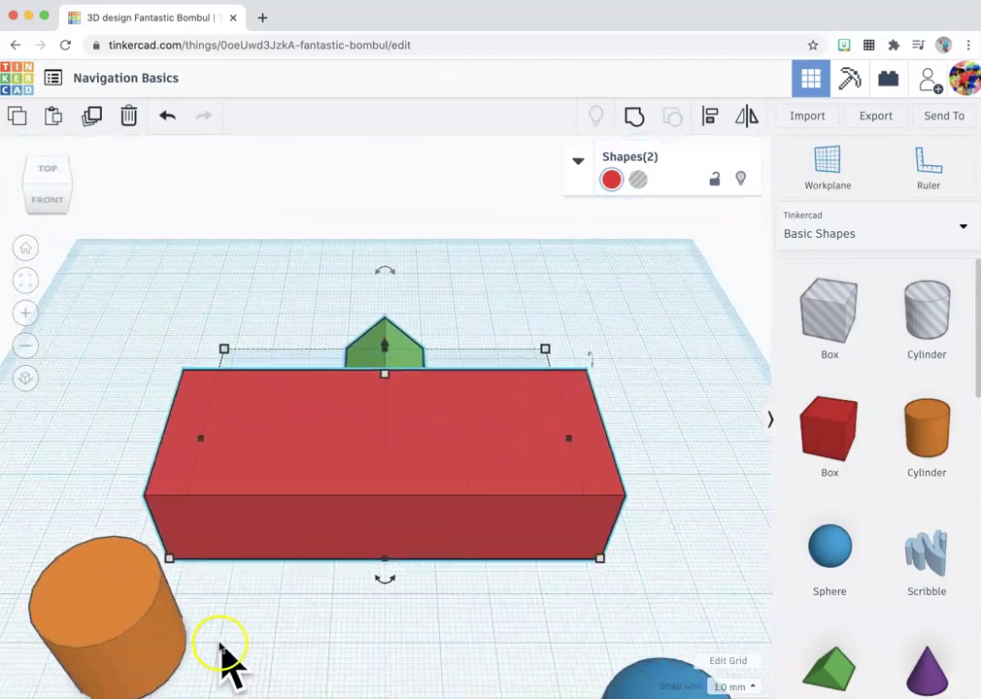
pyautogui.scroll(-8, 176, 602)
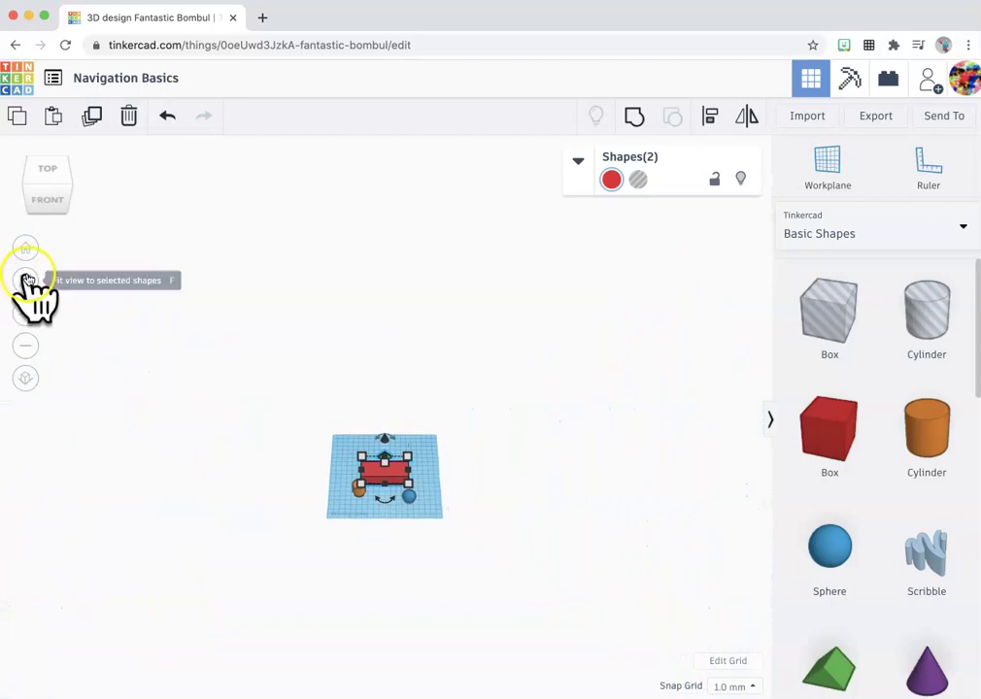
pyautogui.click(27, 280)
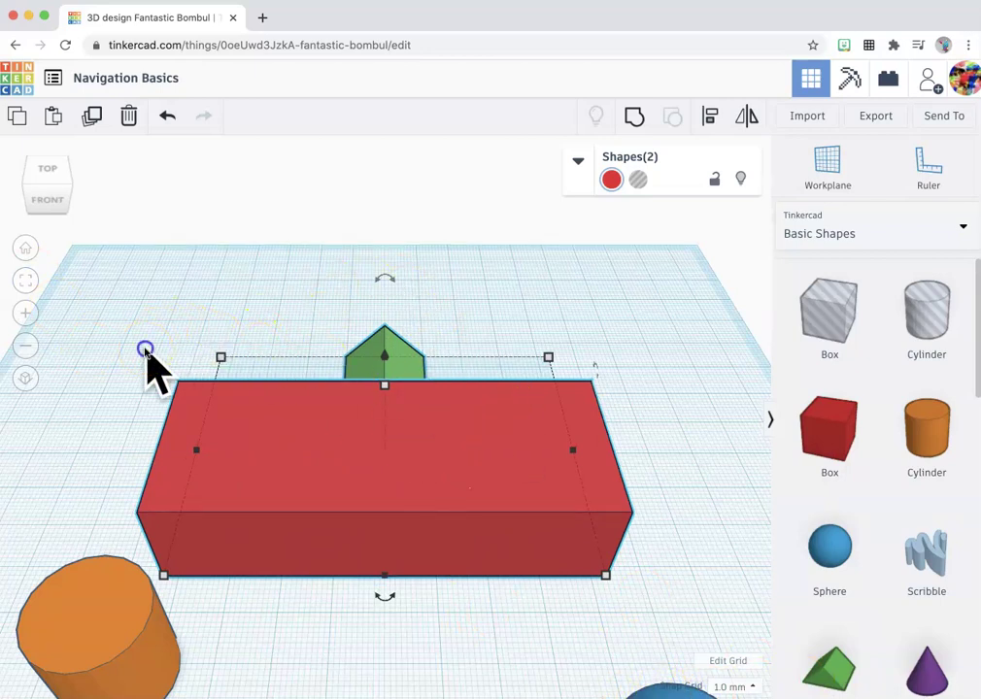
pyautogui.click(140, 353)
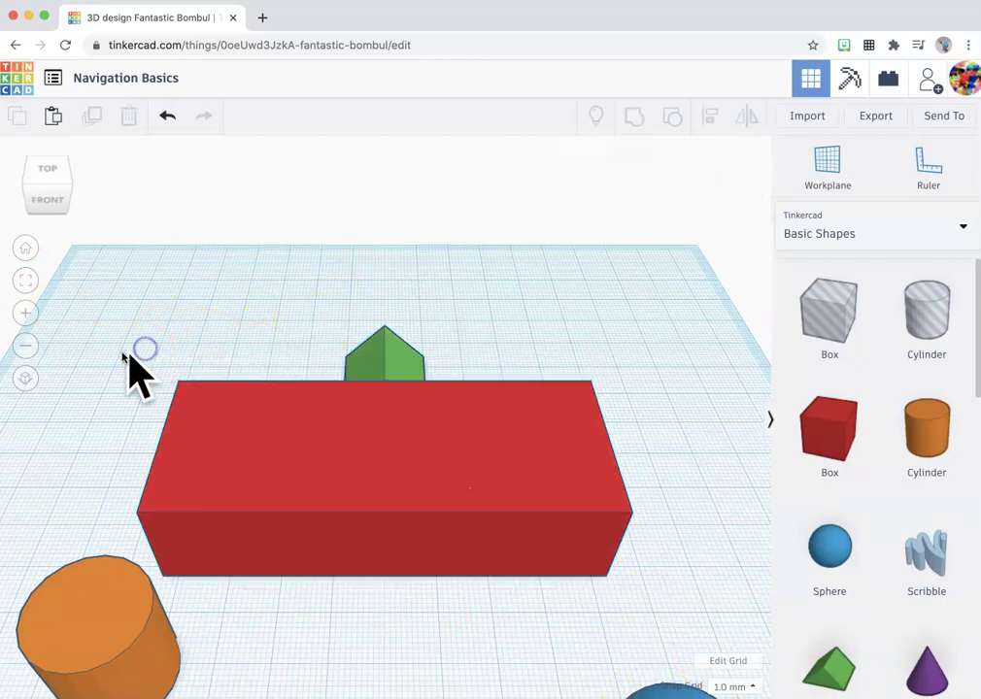
# Use the zoom buttons to zoom in on the model, briefly back out, and in again
pyautogui.click(30, 311)
pyautogui.click(29, 312)
pyautogui.click(27, 347)
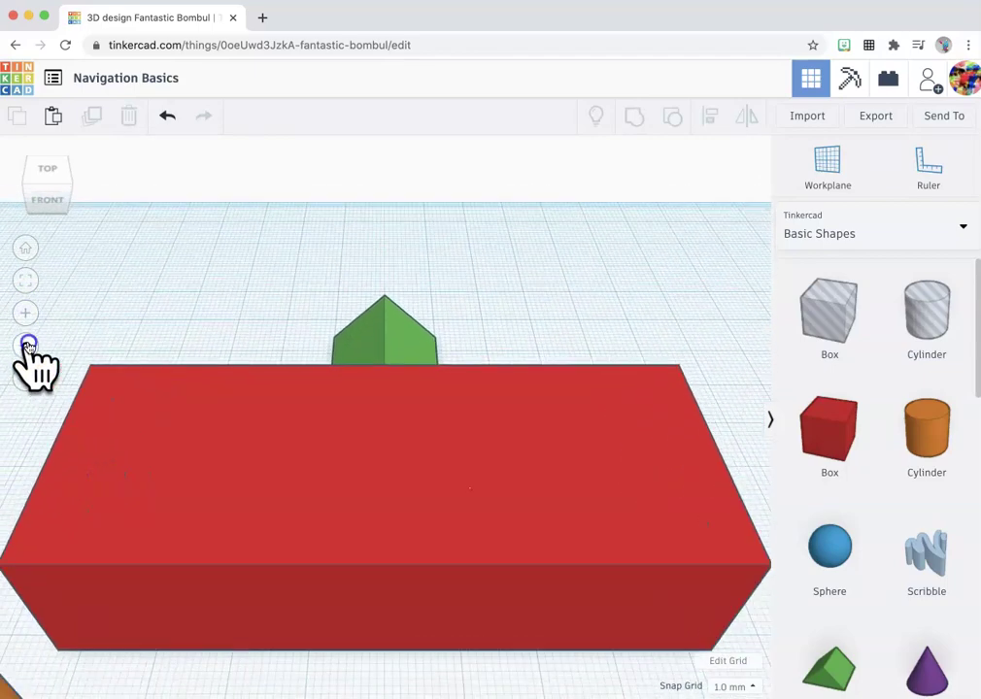
pyautogui.click(29, 350)
pyautogui.click(27, 316)
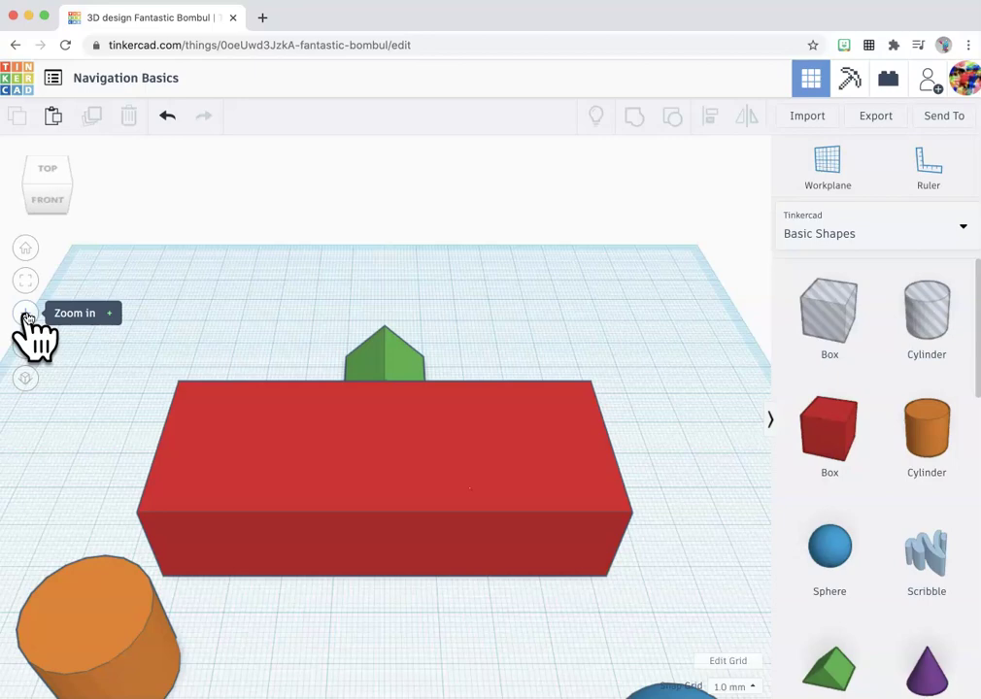
# Zoom in four more times toward the red box, then adjust the close-up with the scroll wheel
pyautogui.click(26, 313)
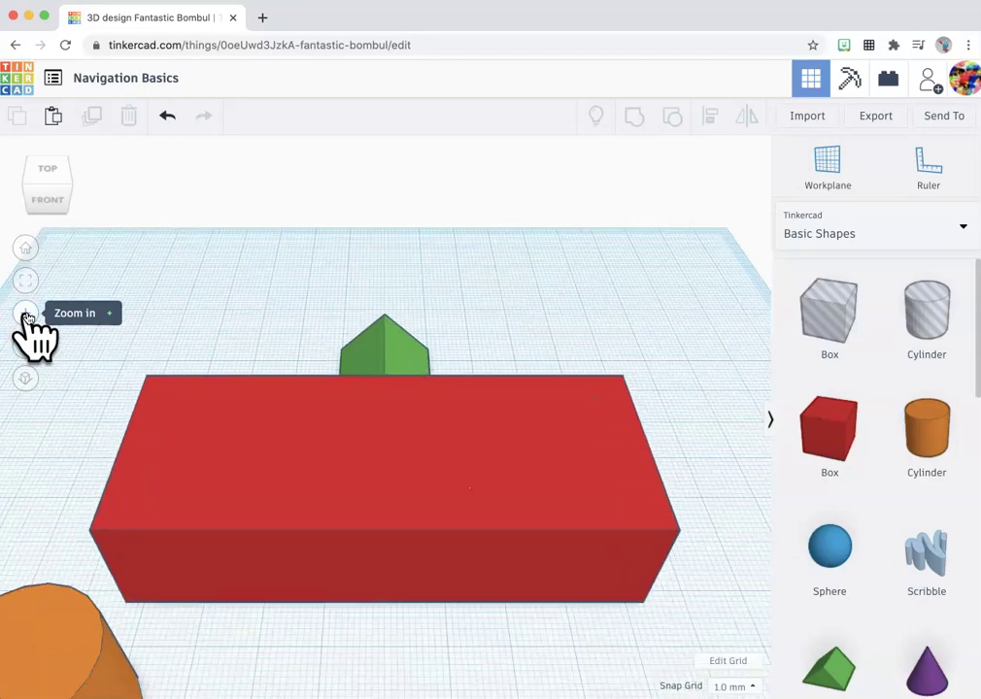
pyautogui.click(26, 313)
pyautogui.click(27, 313)
pyautogui.click(26, 314)
pyautogui.scroll(-10, 26, 318)
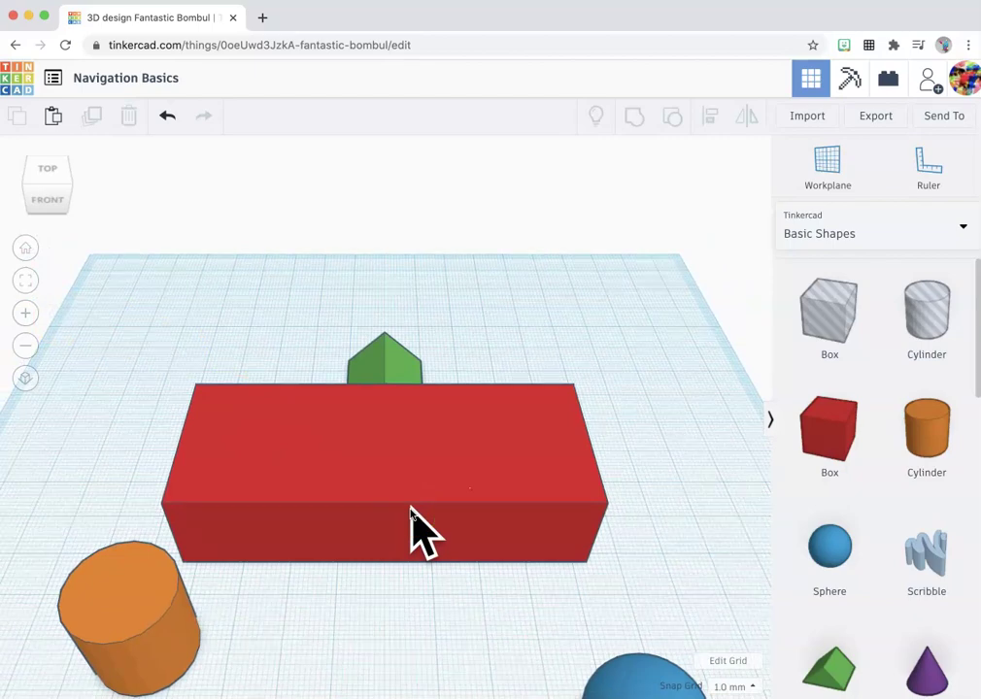
pyautogui.scroll(-2, 411, 512)
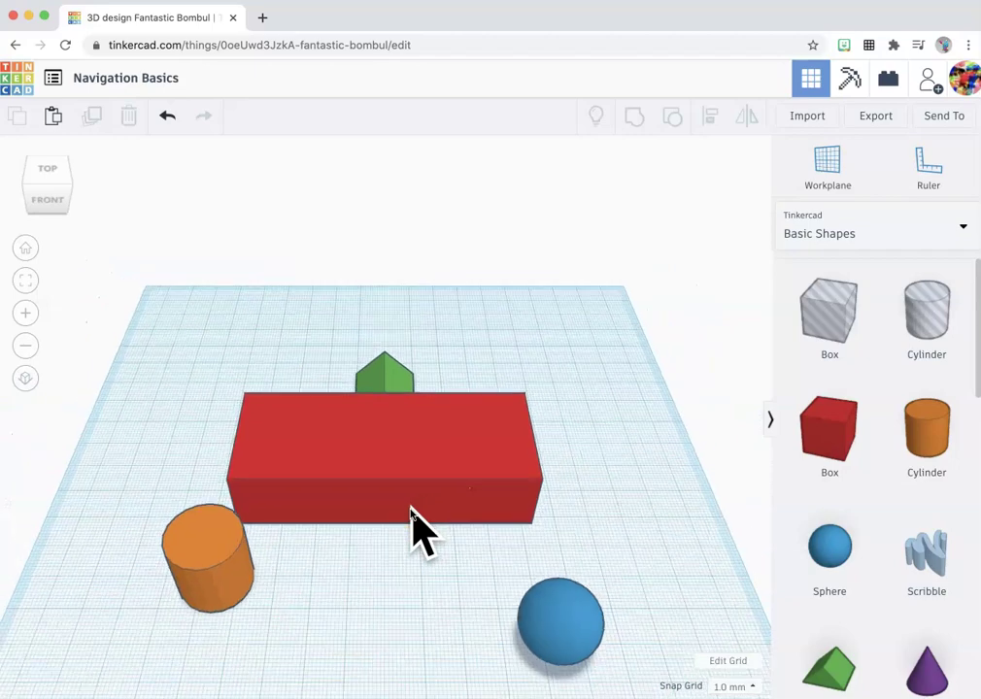
pyautogui.scroll(8, 410, 512)
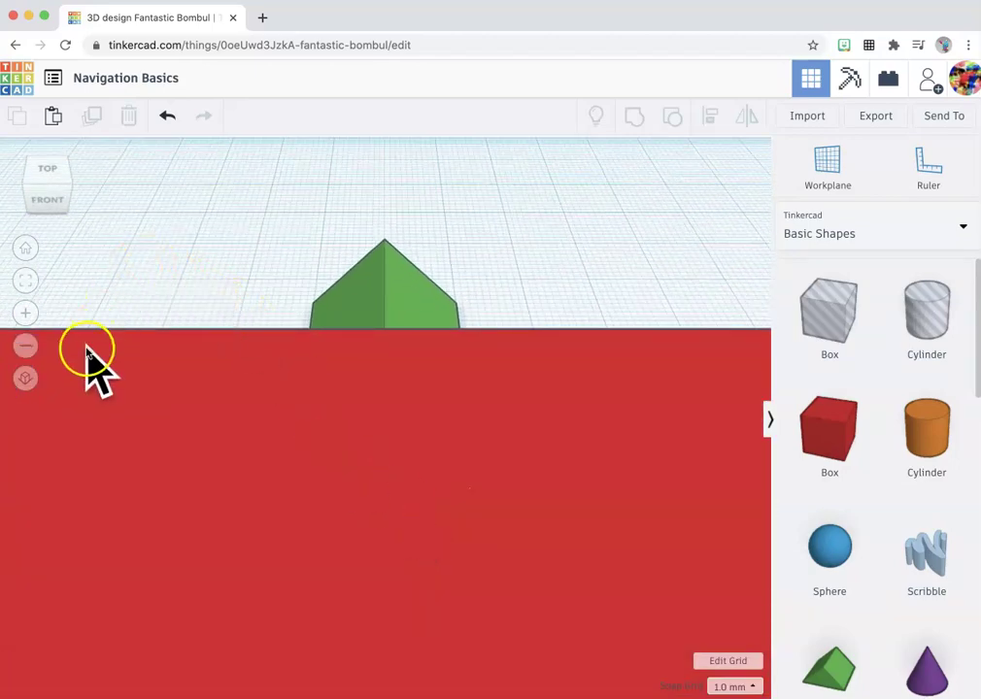
# Show the whole workplane in orthographic view, toggle to perspective and back, ending in perspective
pyautogui.click(24, 384)
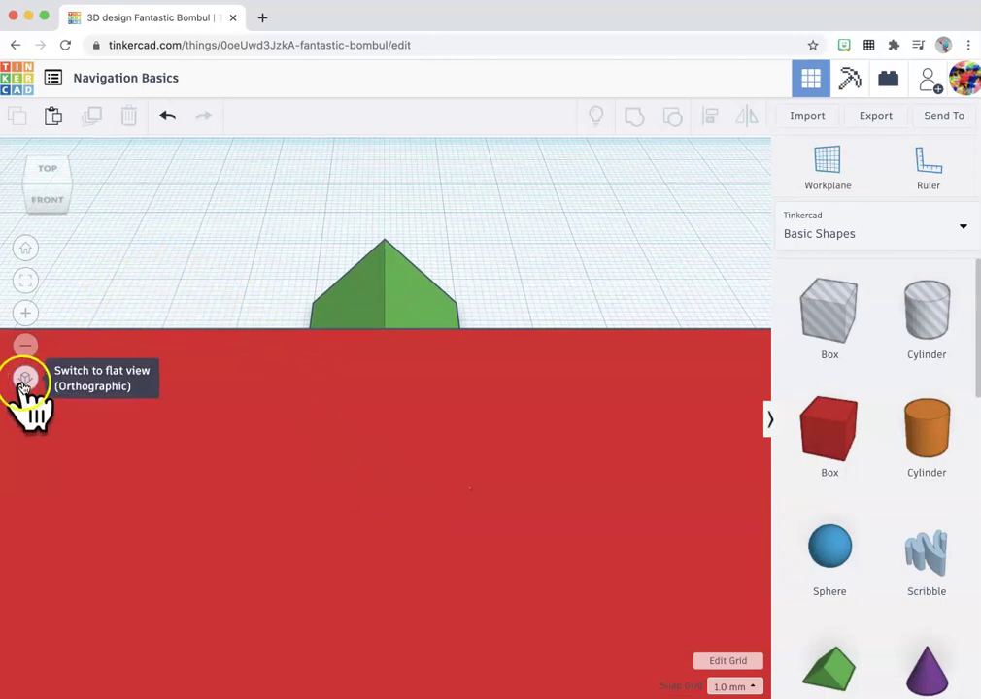
pyautogui.scroll(-5, 161, 507)
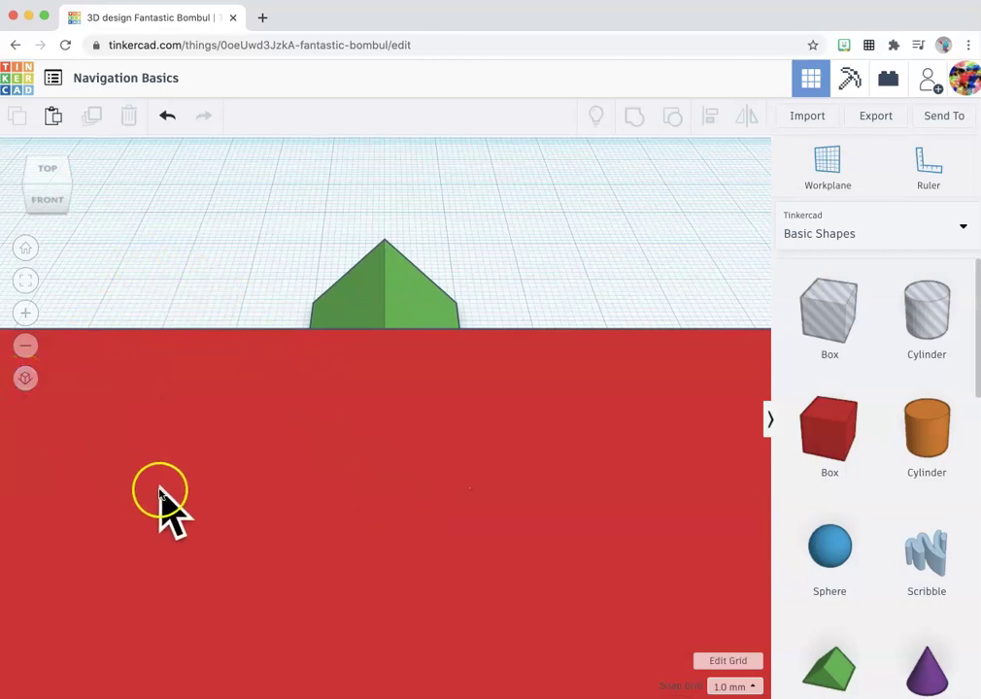
pyautogui.click(34, 384)
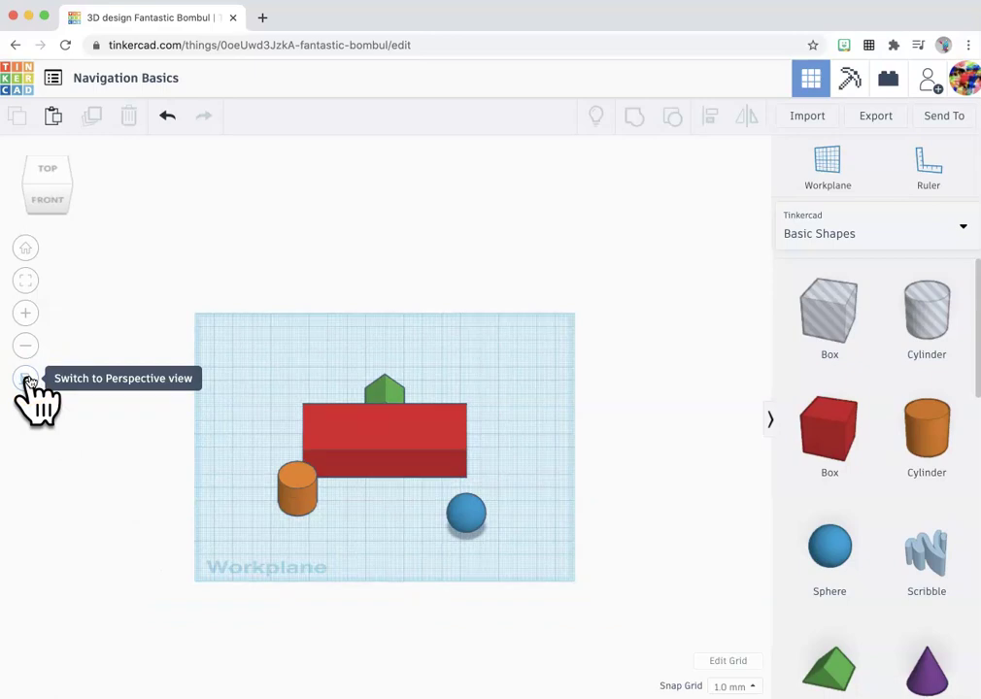
pyautogui.click(28, 378)
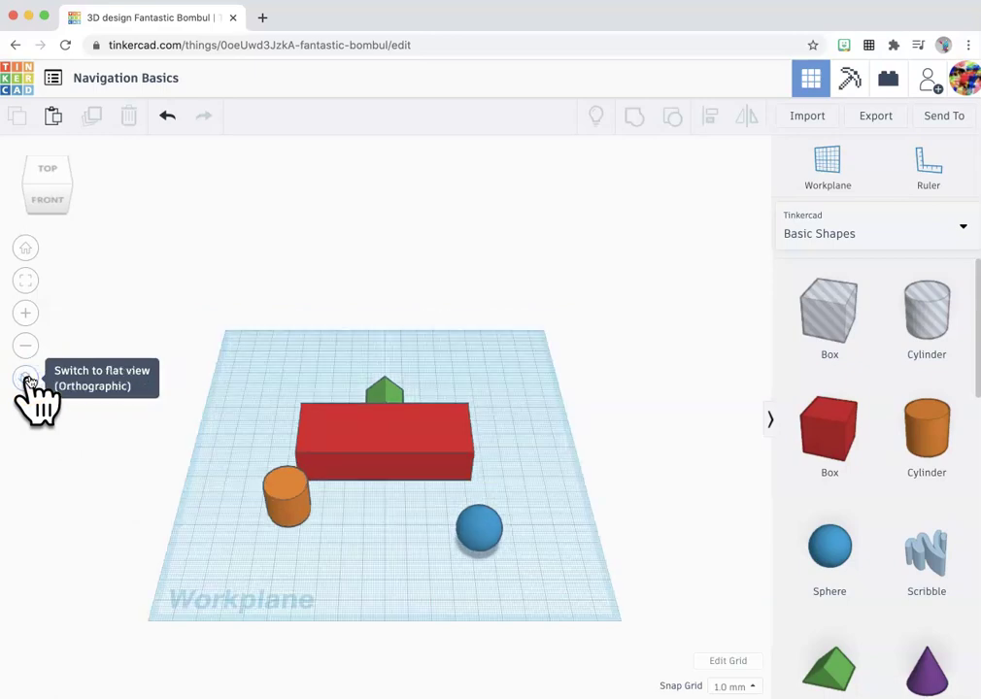
pyautogui.click(27, 378)
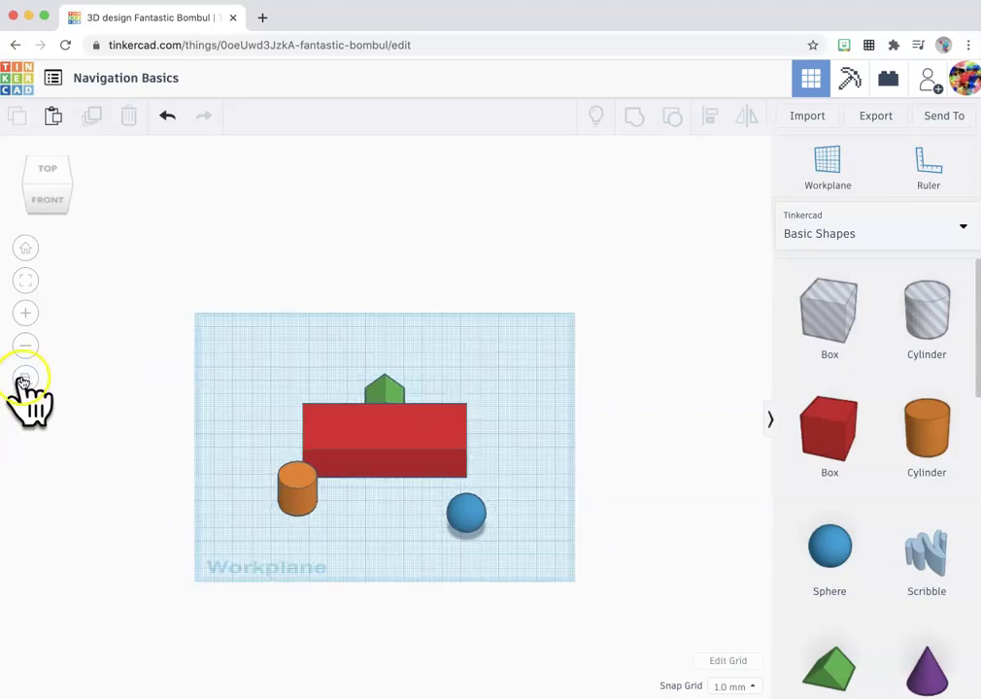
pyautogui.click(26, 379)
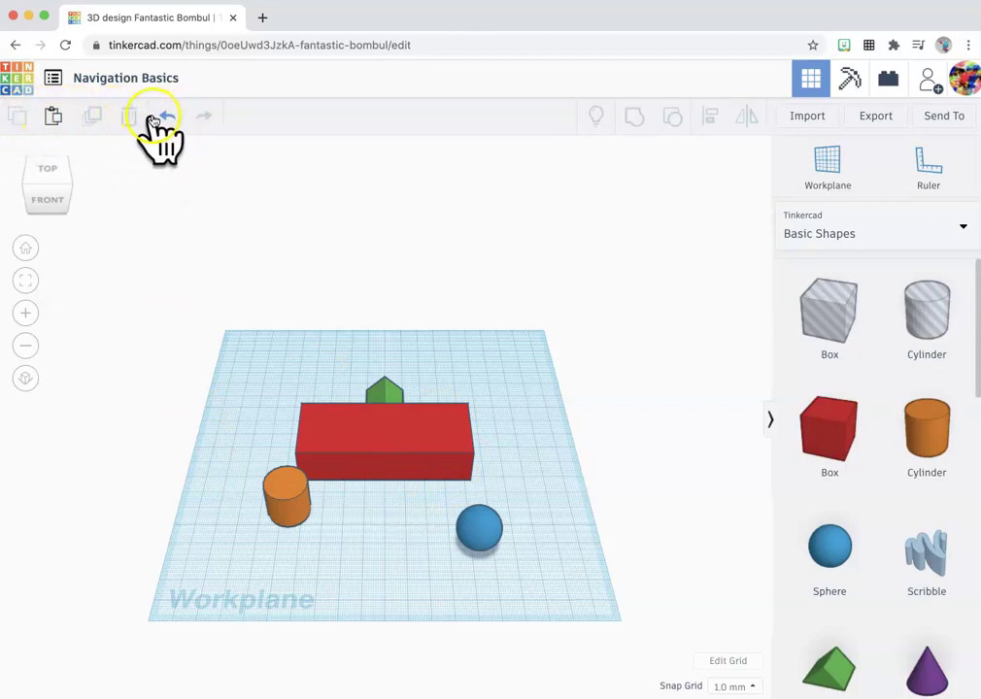
# Delete the red box, then undo to restore it and remove the orange cylinder and blue sphere
pyautogui.click(409, 442)
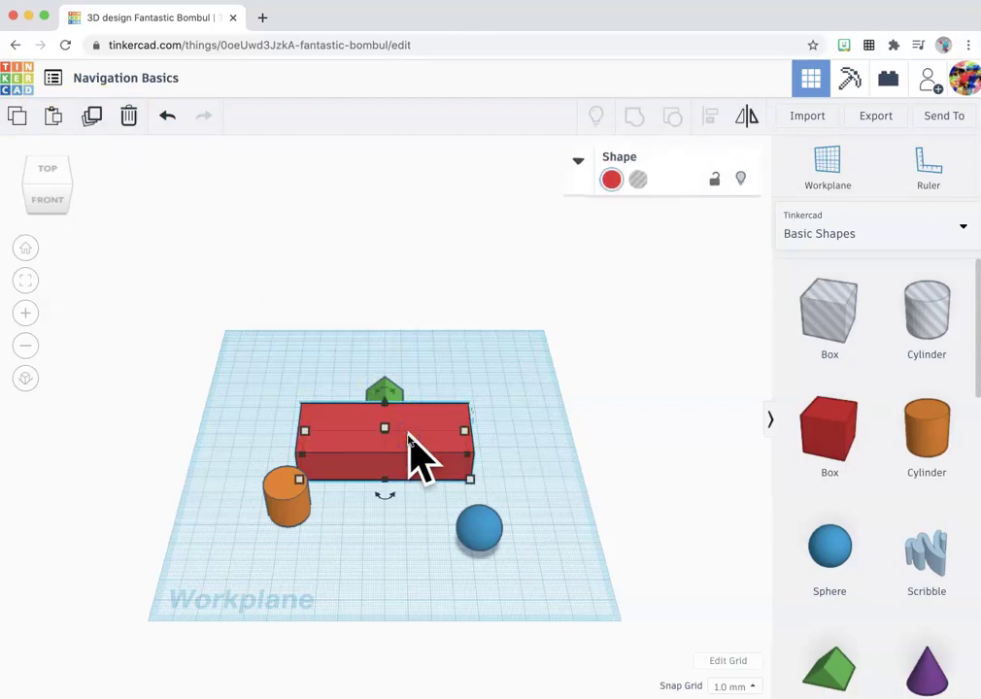
pyautogui.click(134, 118)
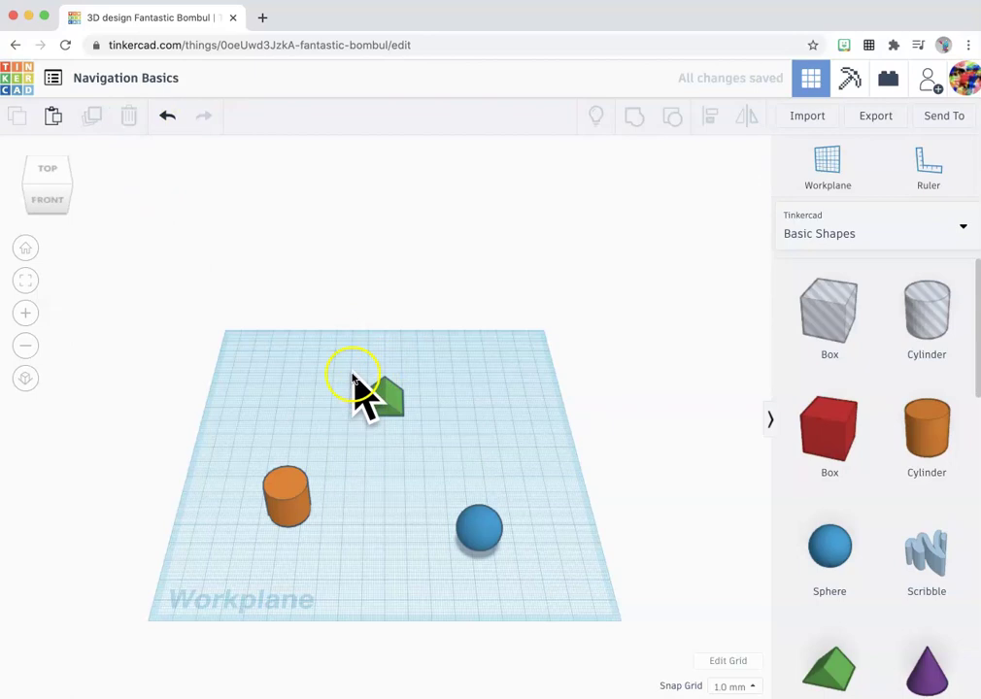
pyautogui.click(166, 119)
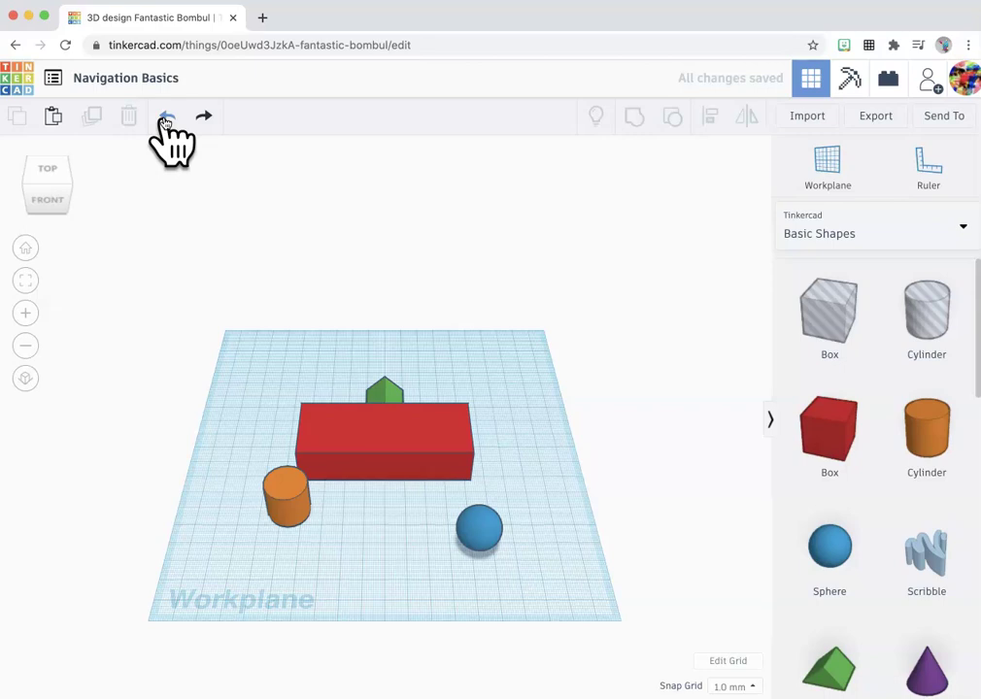
pyautogui.click(165, 118)
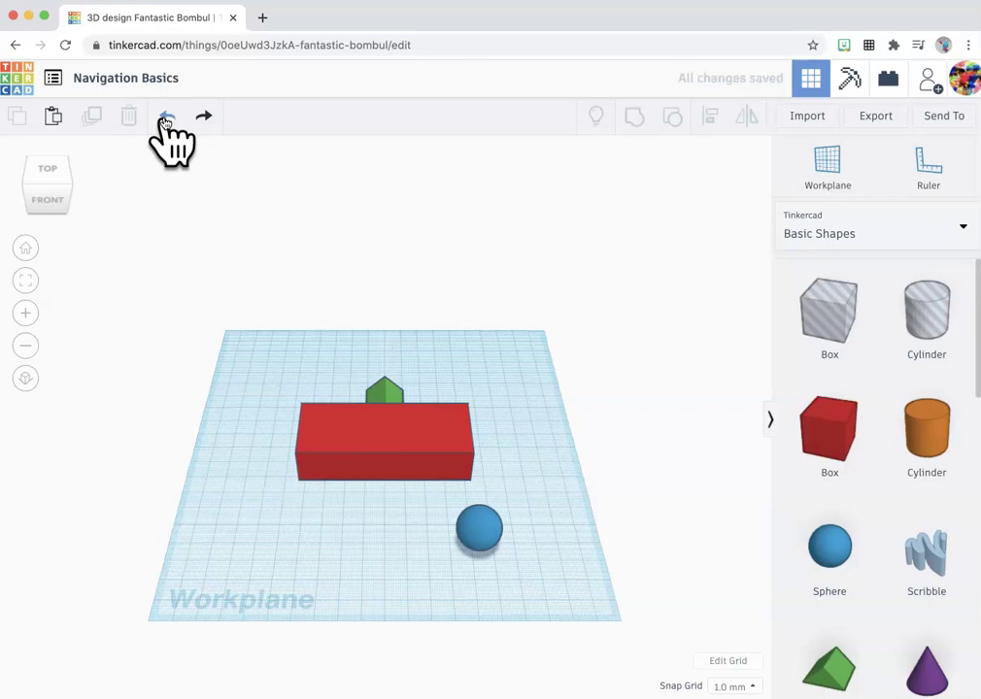
pyautogui.click(165, 119)
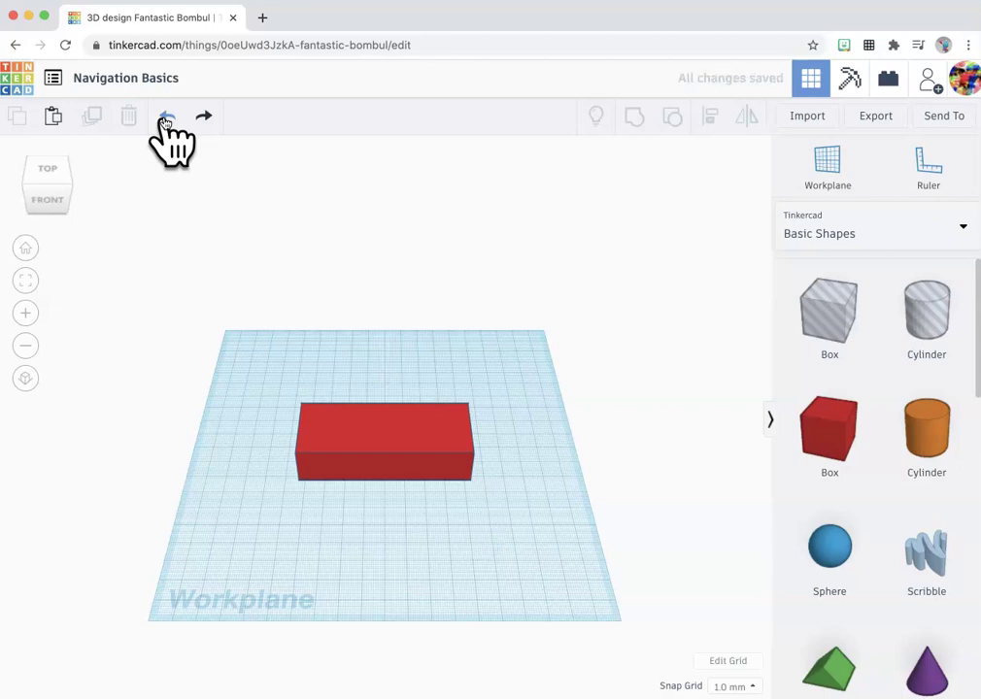
# Shrink the long red box down to about 21 by 22 mm
pyautogui.click(452, 461)
pyautogui.moveTo(468, 476); pyautogui.dragTo(268, 382)
pyautogui.click(265, 440)
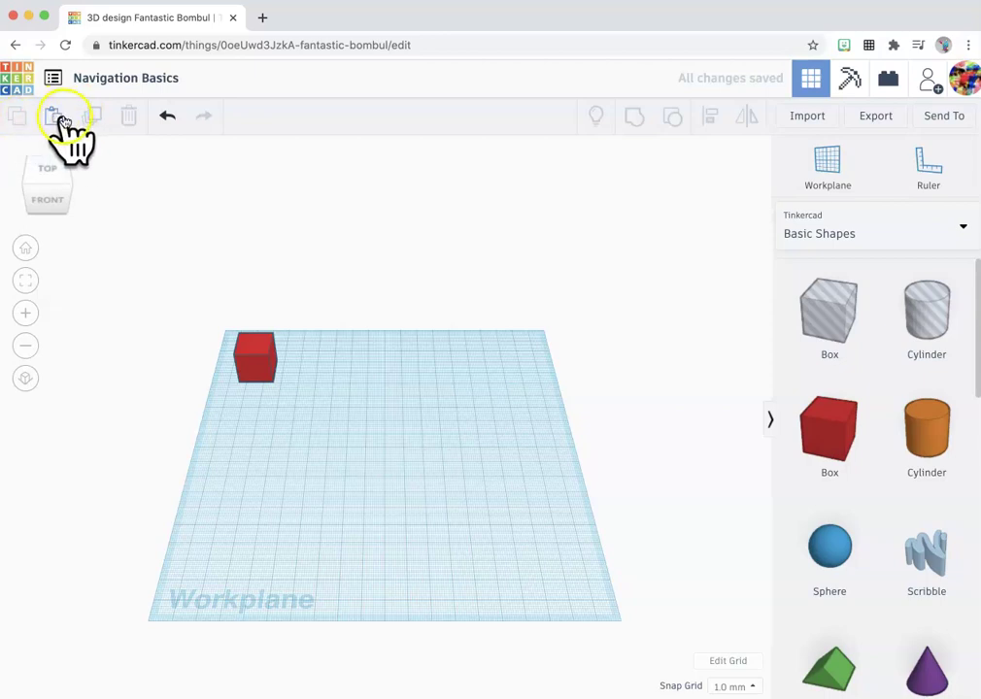
# Paste two copies of the box, each placed down and right of the previous one
pyautogui.click(260, 350)
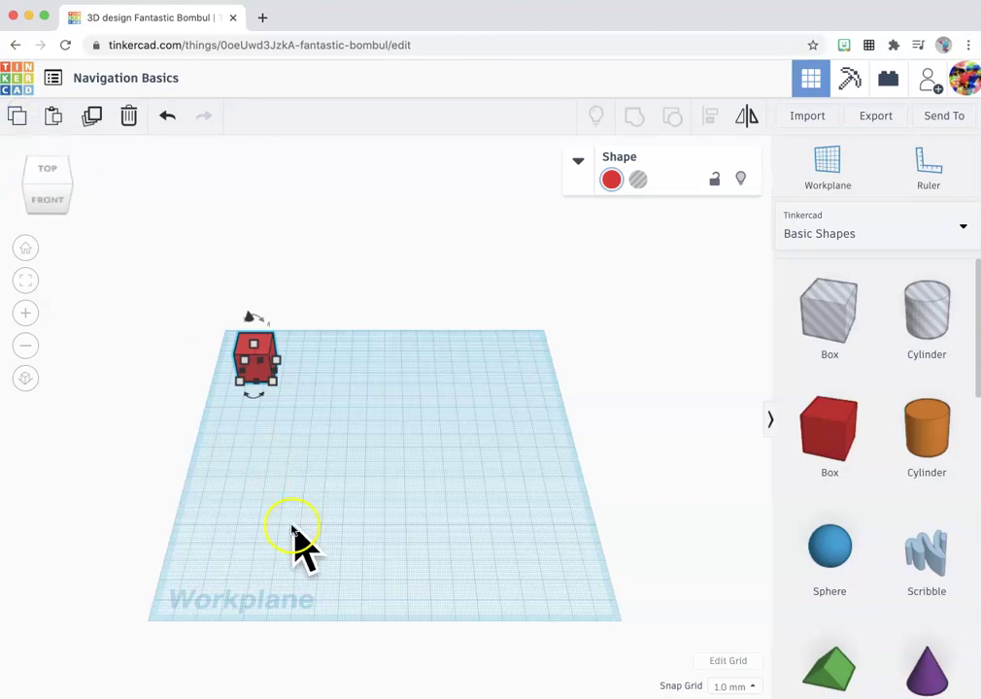
pyautogui.click(54, 116)
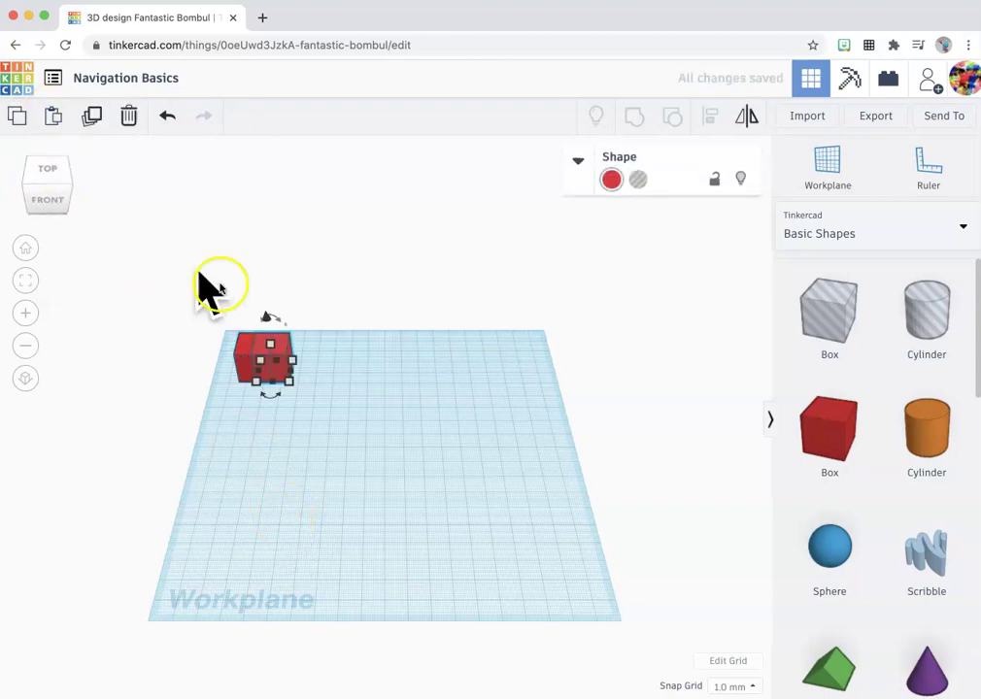
pyautogui.moveTo(280, 361); pyautogui.dragTo(287, 365)
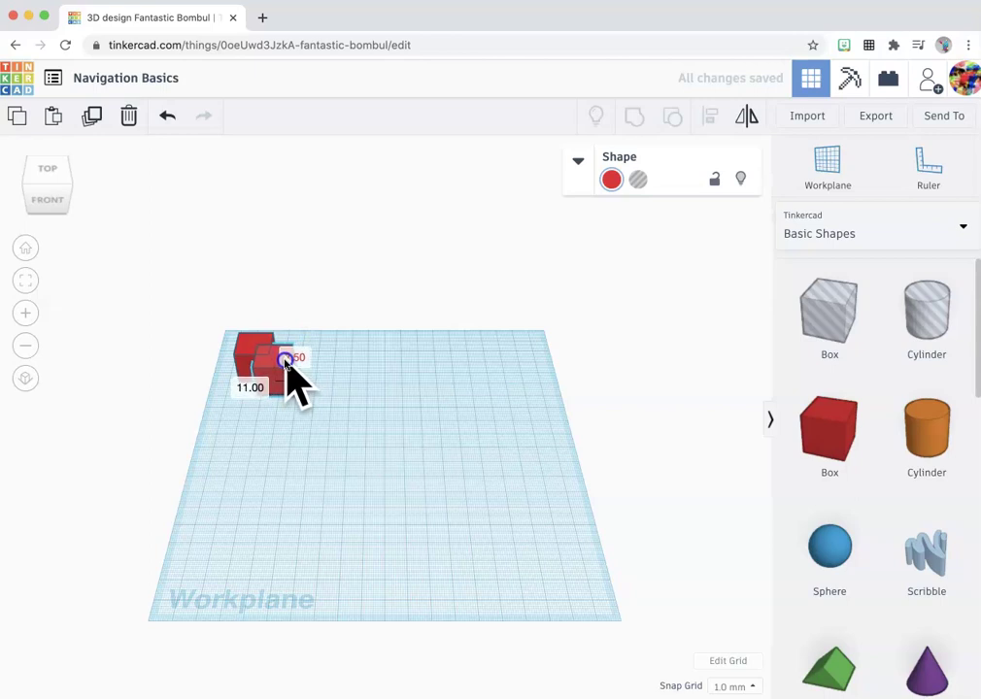
pyautogui.moveTo(284, 362); pyautogui.dragTo(285, 362)
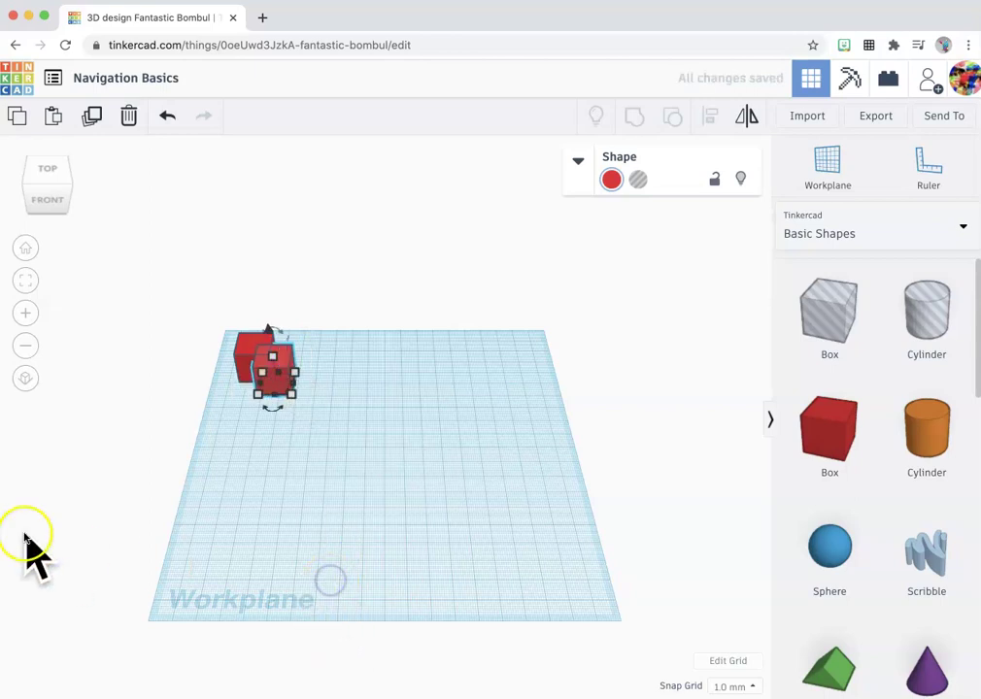
pyautogui.click(53, 117)
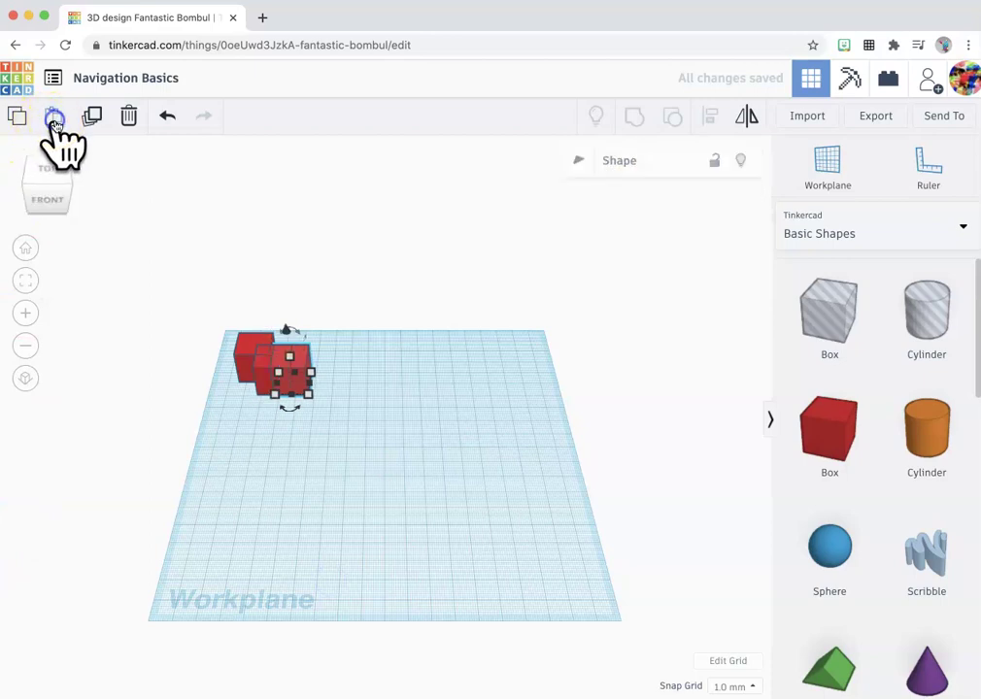
pyautogui.moveTo(275, 321); pyautogui.dragTo(309, 373)
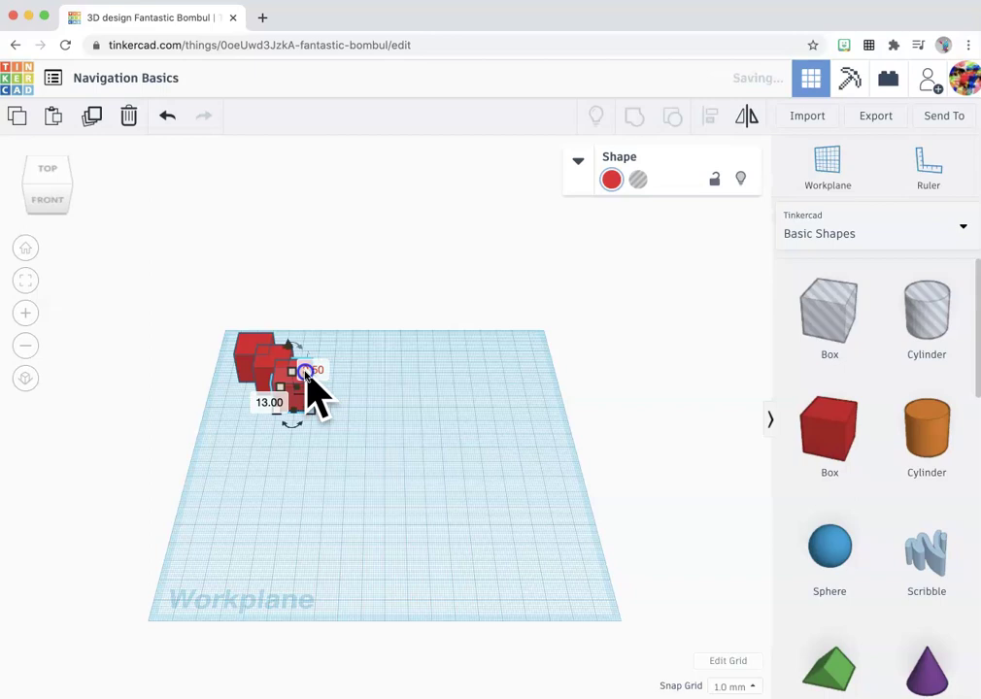
pyautogui.click(296, 464)
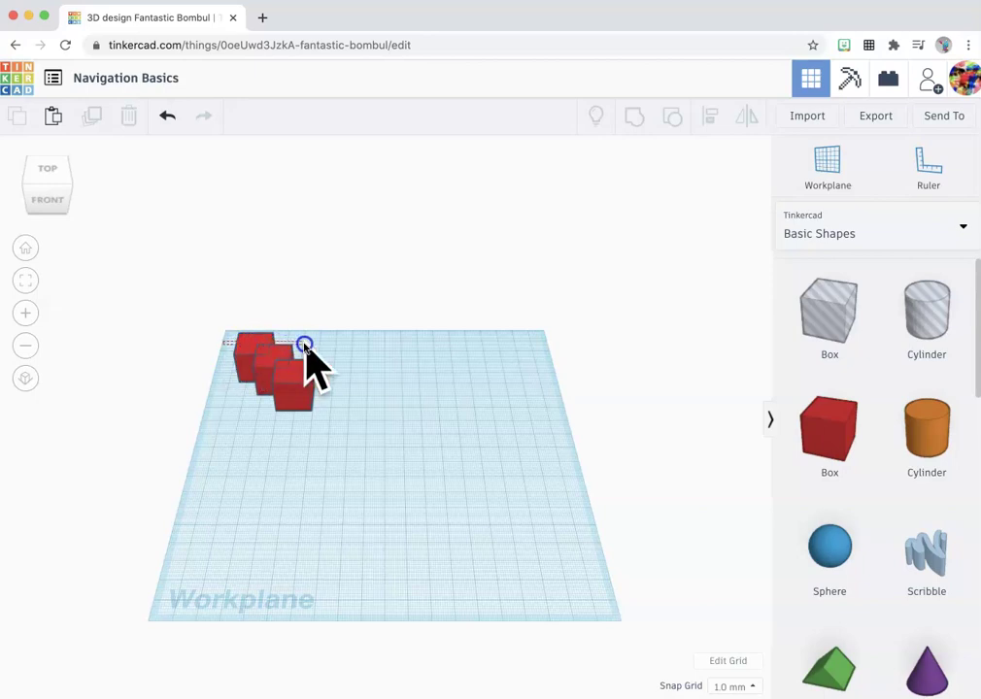
# Nudge the middle box closer to the rear one and select all three boxes
pyautogui.moveTo(313, 362); pyautogui.dragTo(323, 424)
pyautogui.click(352, 430)
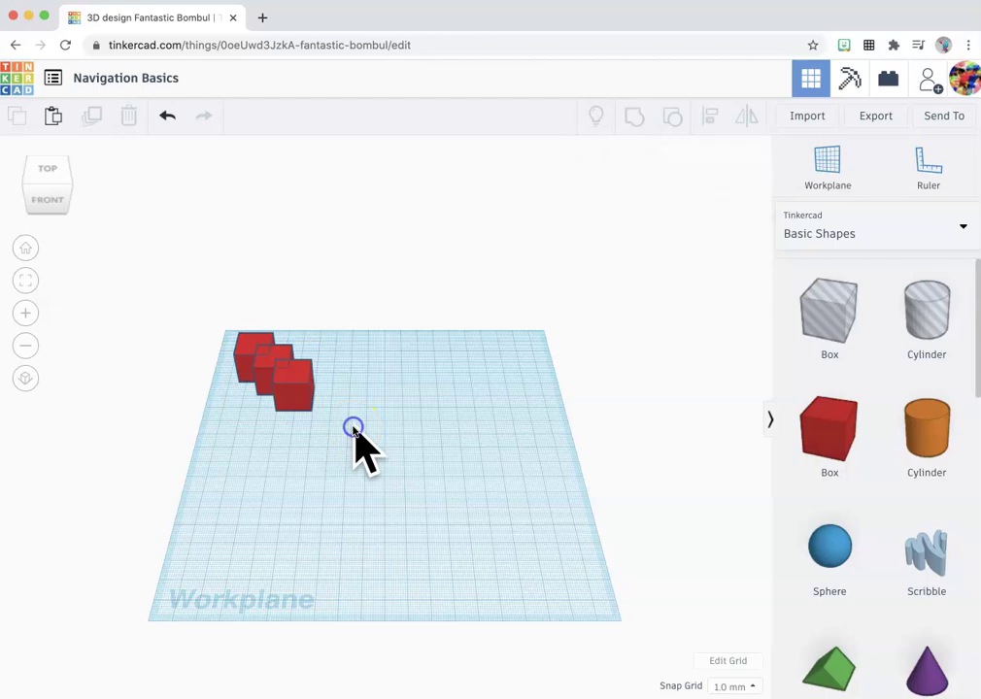
pyautogui.click(288, 378)
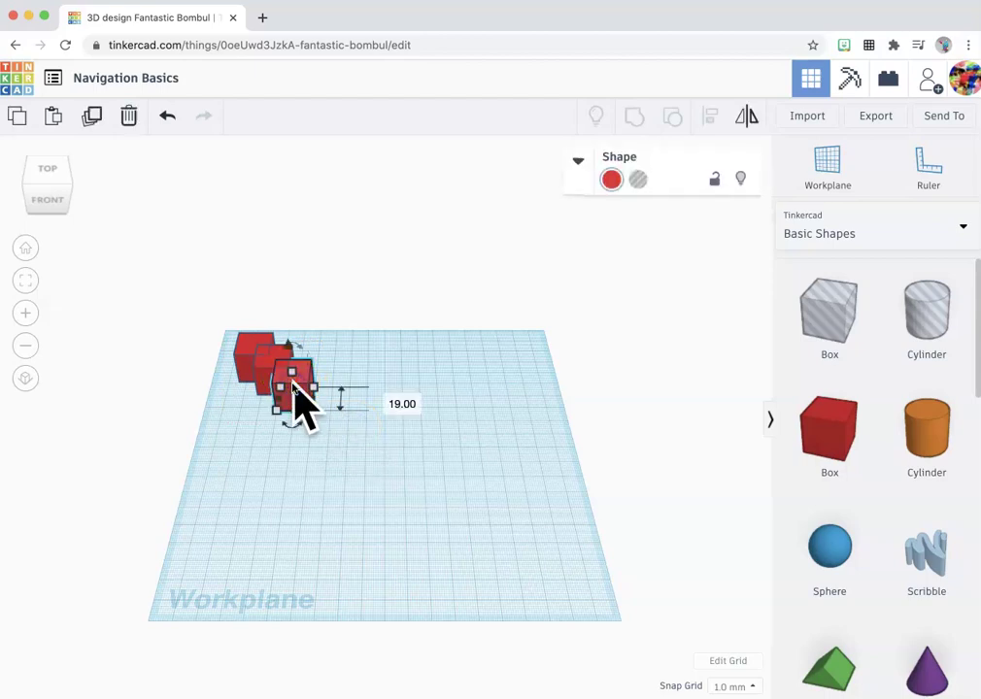
pyautogui.moveTo(275, 370); pyautogui.dragTo(262, 357)
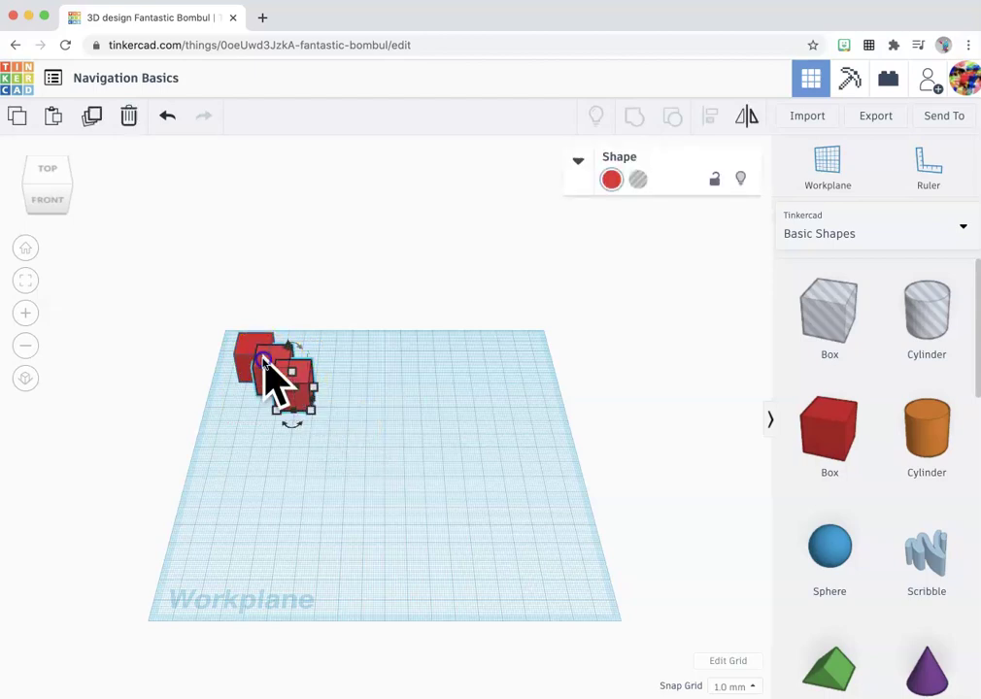
pyautogui.keyDown('shift'); pyautogui.click(247, 352); pyautogui.keyUp('shift')
pyautogui.keyDown('shift'); pyautogui.click(245, 351); pyautogui.keyUp('shift')
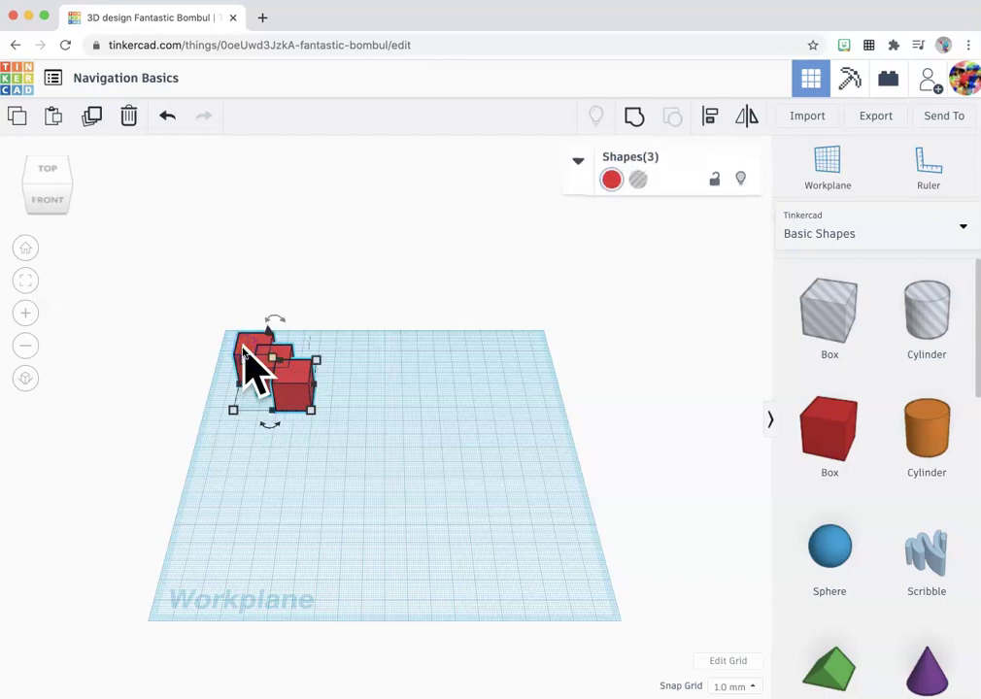
pyautogui.click(243, 396)
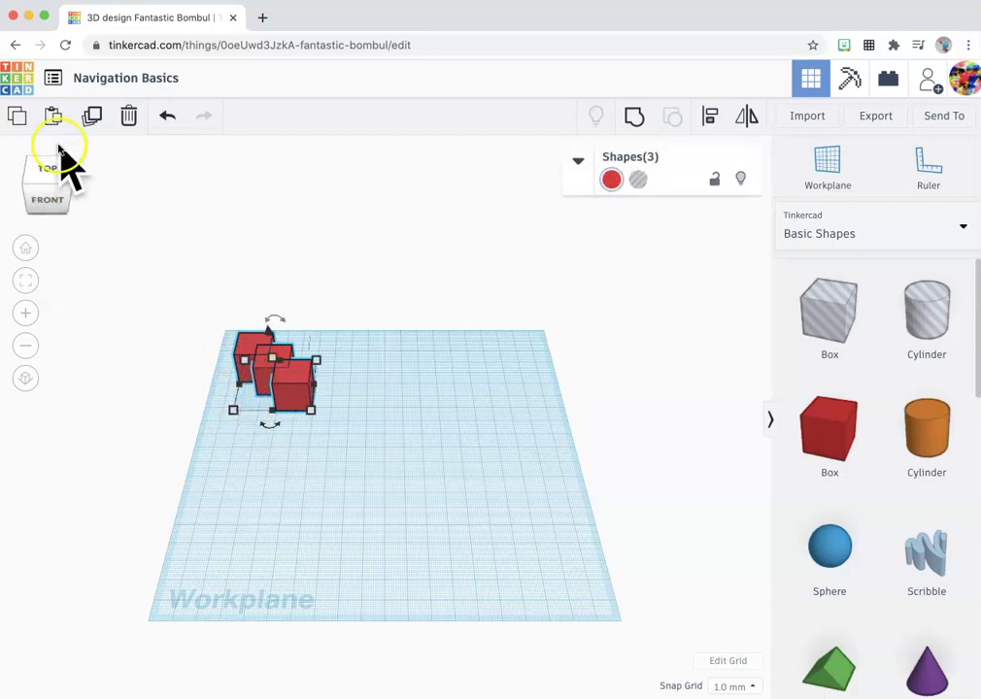
# Duplicate the three boxes, offset the copies along the diagonal, and repeat the duplicate twice more
pyautogui.click(92, 115)
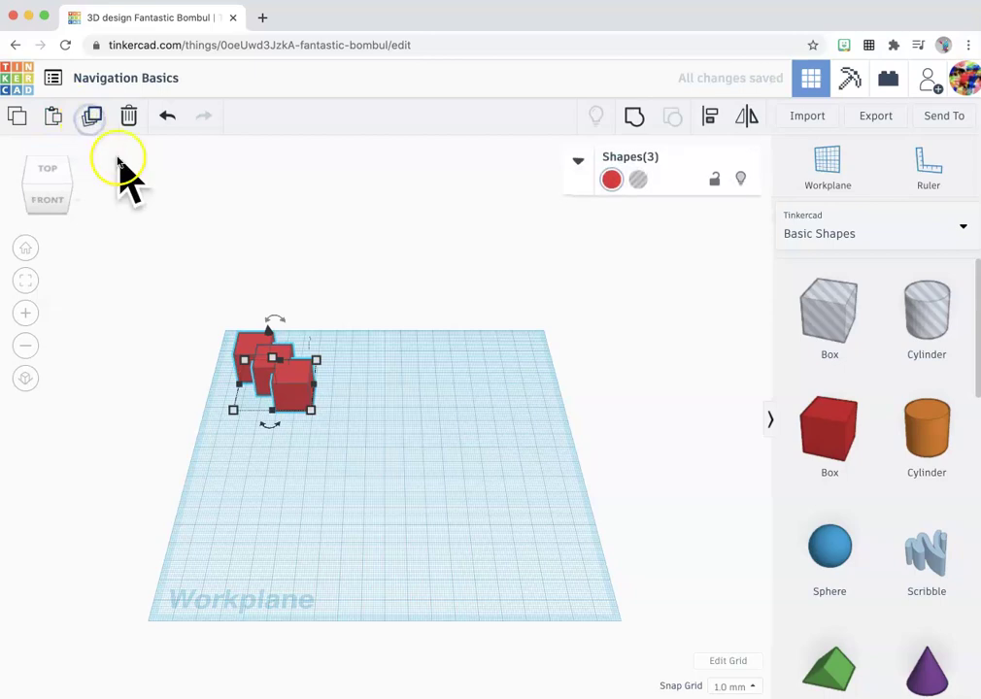
pyautogui.click(295, 377)
pyautogui.moveTo(295, 382); pyautogui.dragTo(354, 425)
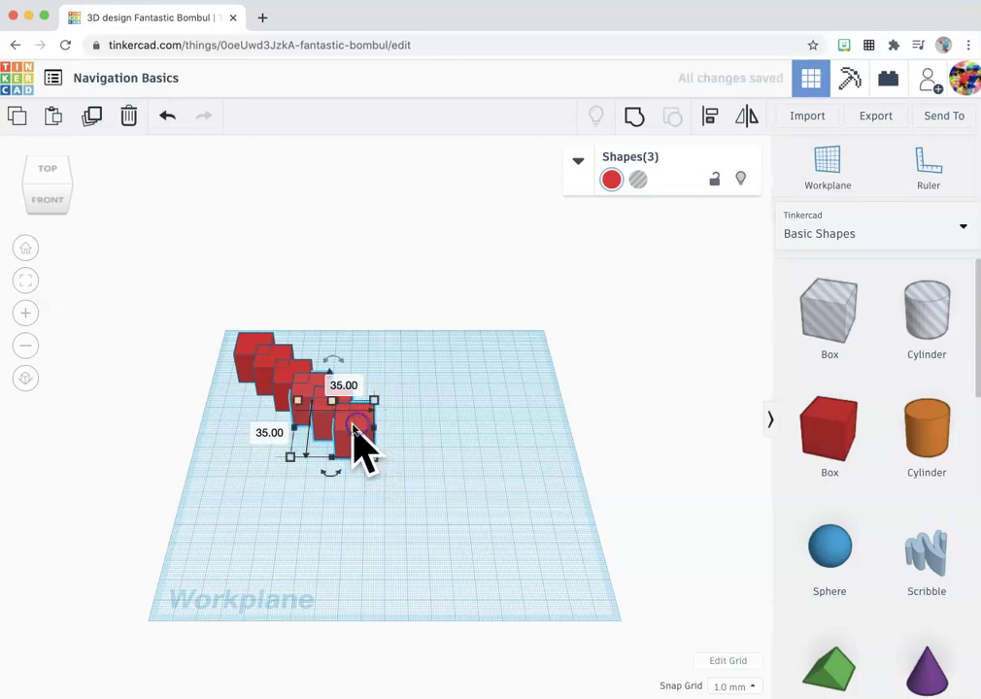
pyautogui.moveTo(289, 391); pyautogui.dragTo(331, 456)
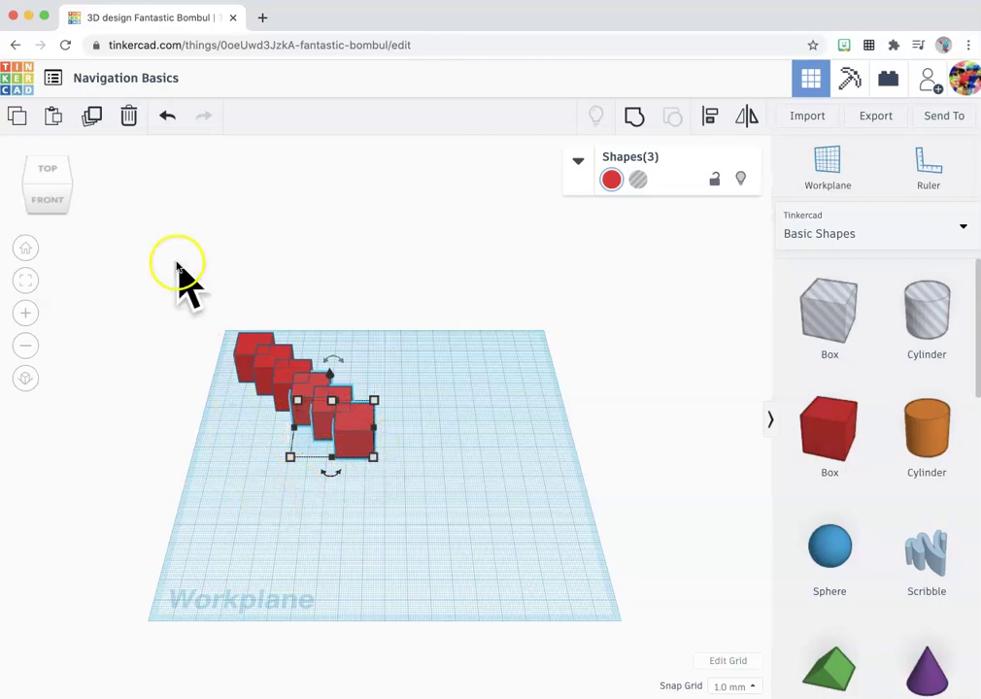
pyautogui.click(89, 120)
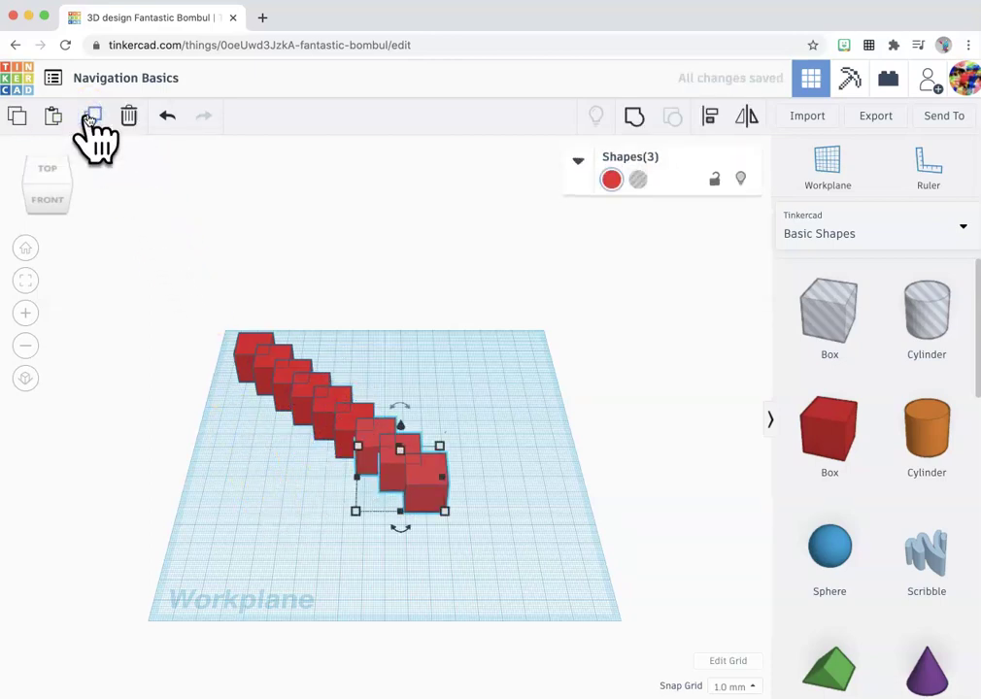
pyautogui.click(90, 120)
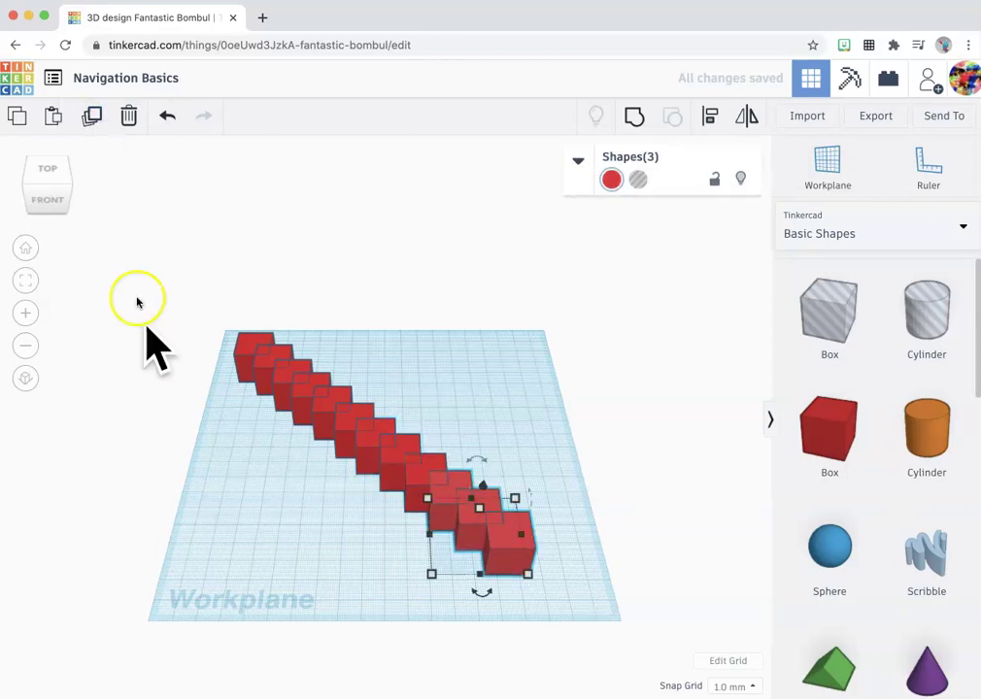
pyautogui.click(183, 484)
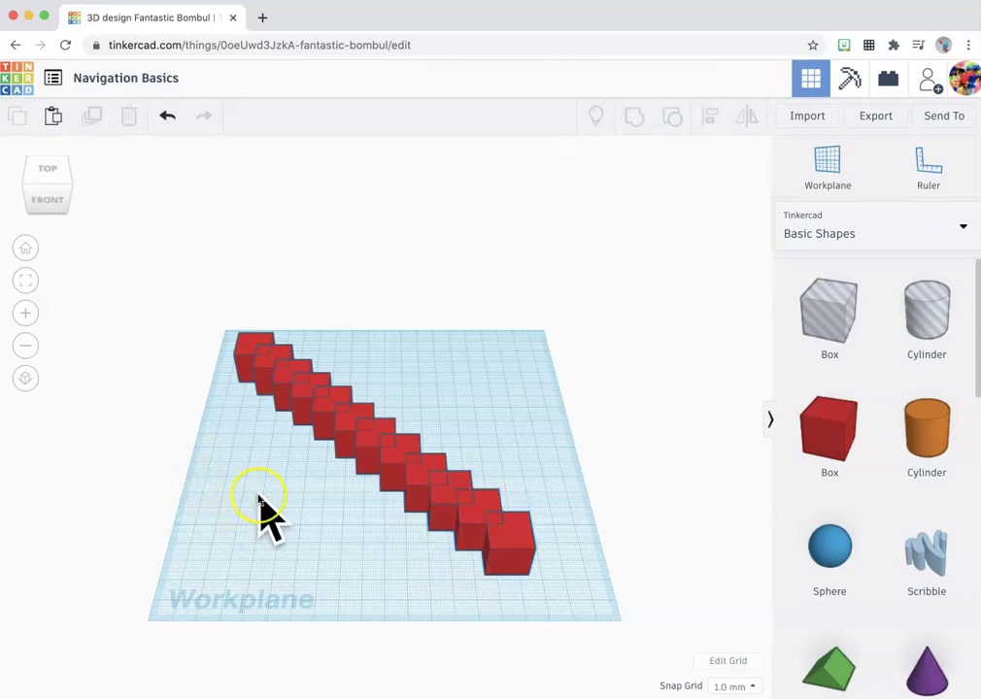
# Marquee-select the nine red boxes and group them into a single shape
pyautogui.moveTo(218, 325); pyautogui.dragTo(471, 495)
pyautogui.click(634, 116)
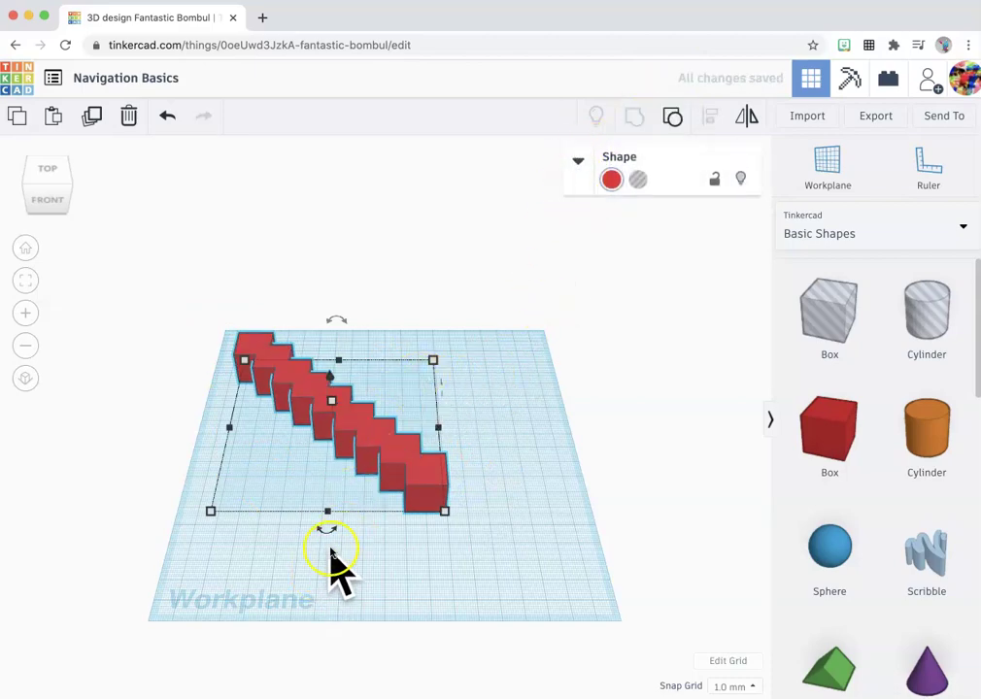
pyautogui.scroll(1, 348, 549)
pyautogui.scroll(1, 347, 549)
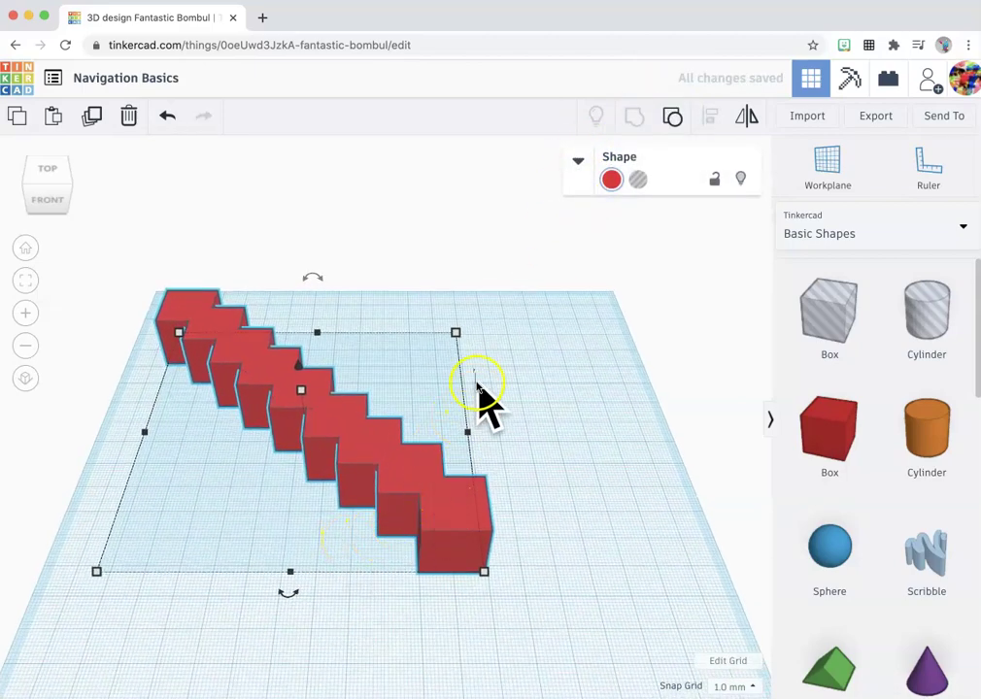
pyautogui.scroll(1, 560, 502)
# Rotate the group -90° upright into stairs, widen it from 20.00 to 59.50, then delete it
pyautogui.moveTo(561, 502); pyautogui.dragTo(339, 464, button='right')
pyautogui.click(407, 466)
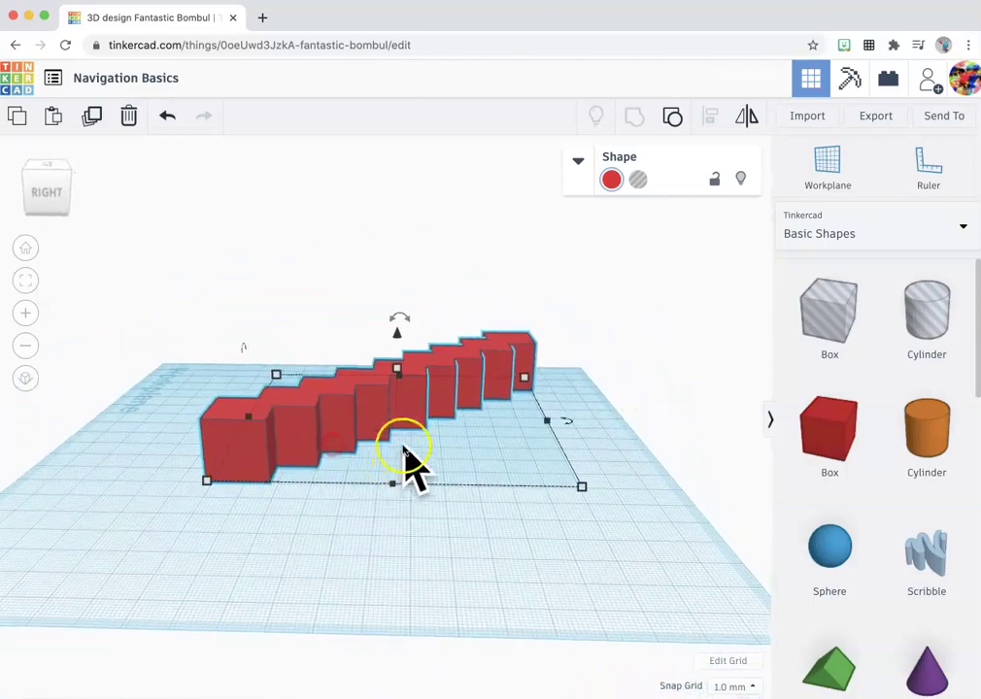
pyautogui.moveTo(399, 319); pyautogui.dragTo(289, 371)
pyautogui.moveTo(422, 375); pyautogui.dragTo(445, 604)
pyautogui.moveTo(340, 590); pyautogui.dragTo(464, 604, button='right')
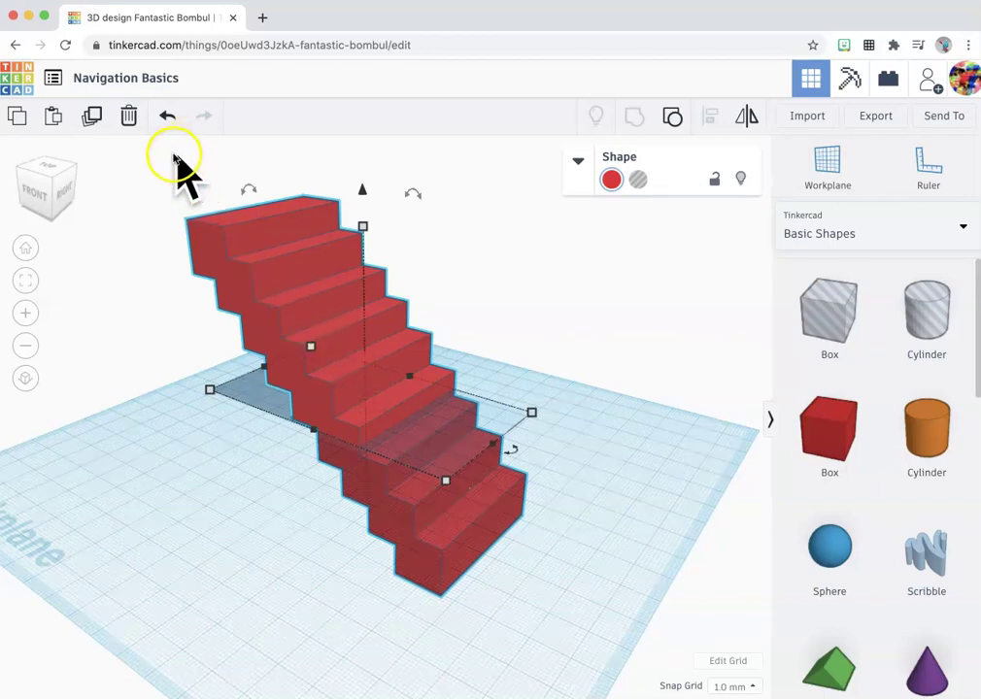
pyautogui.click(128, 115)
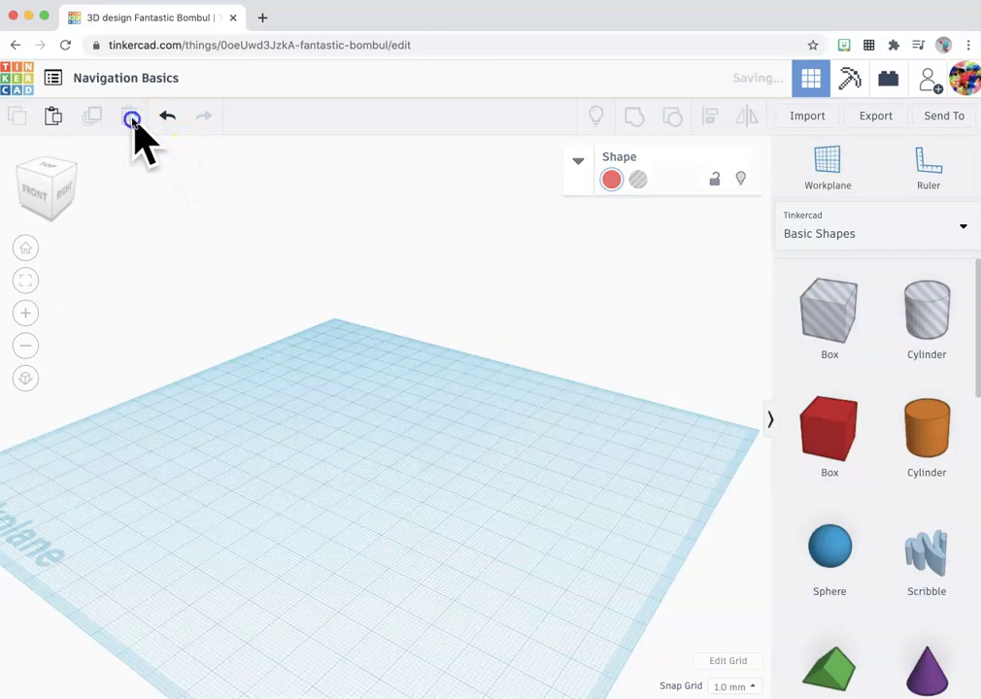